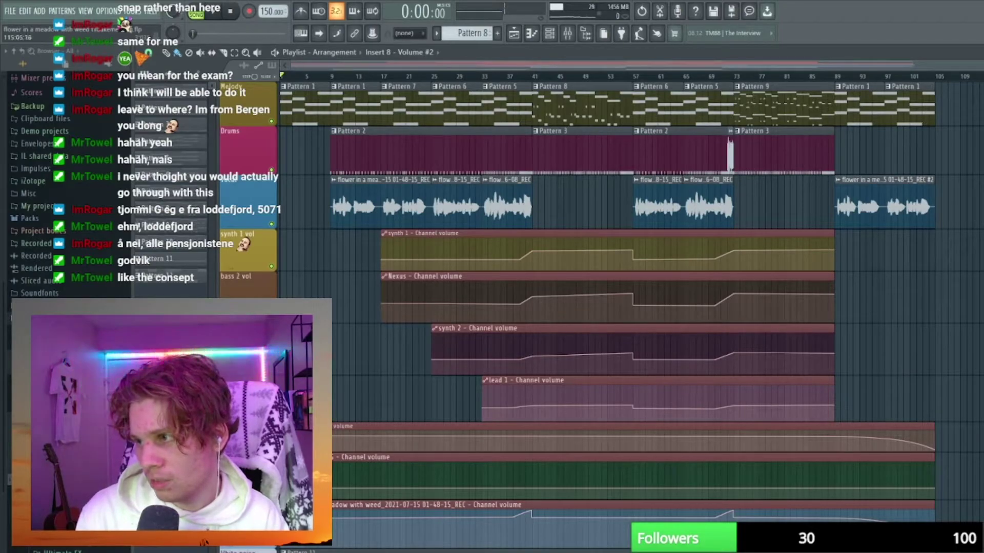
Select the first Pattern 1 clip on the Melody track and bring up its channel rack.
left_click_drag(927, 67, 915, 67)
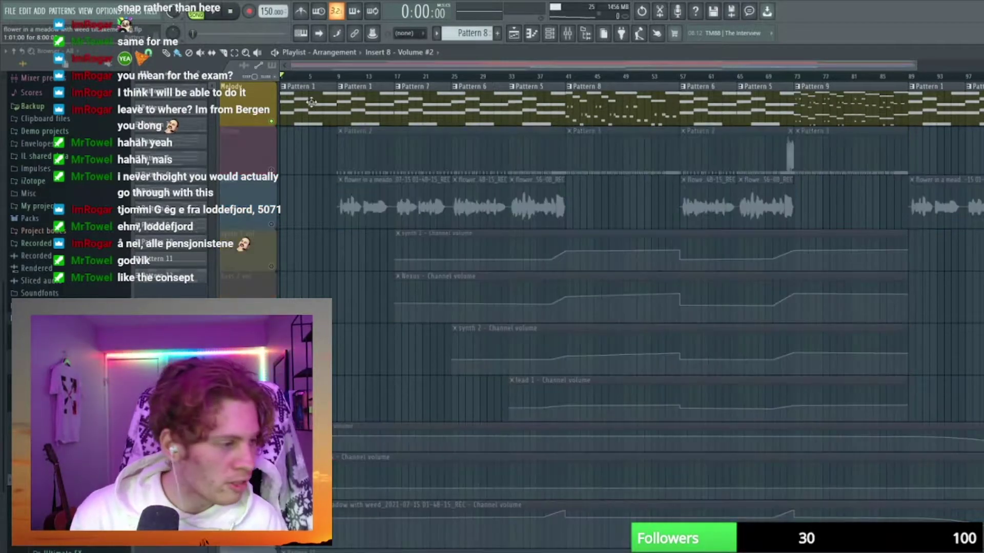
double_click(311, 103)
key("F6")
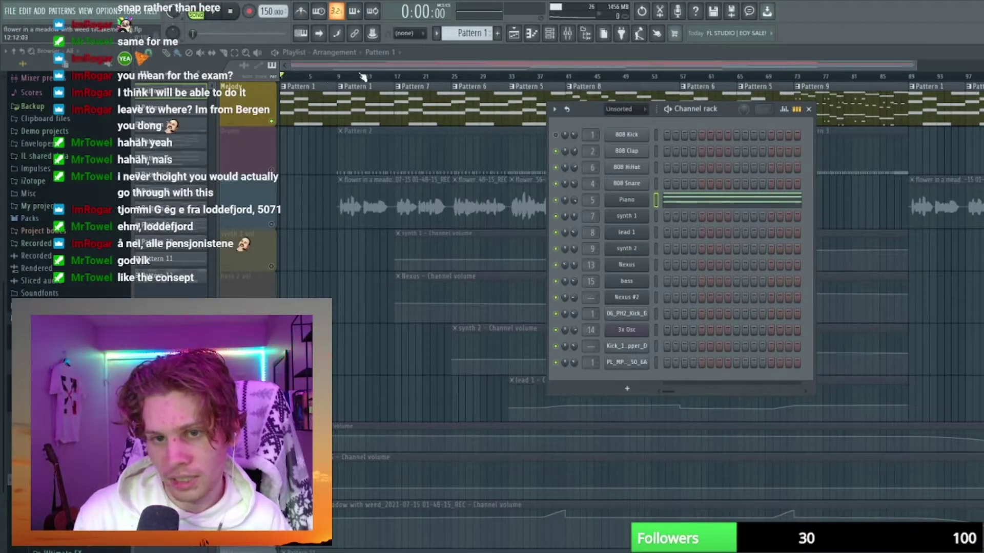
Play Pattern 1 while reviewing the full run of its Piano chords in the piano roll.
left_click(209, 13)
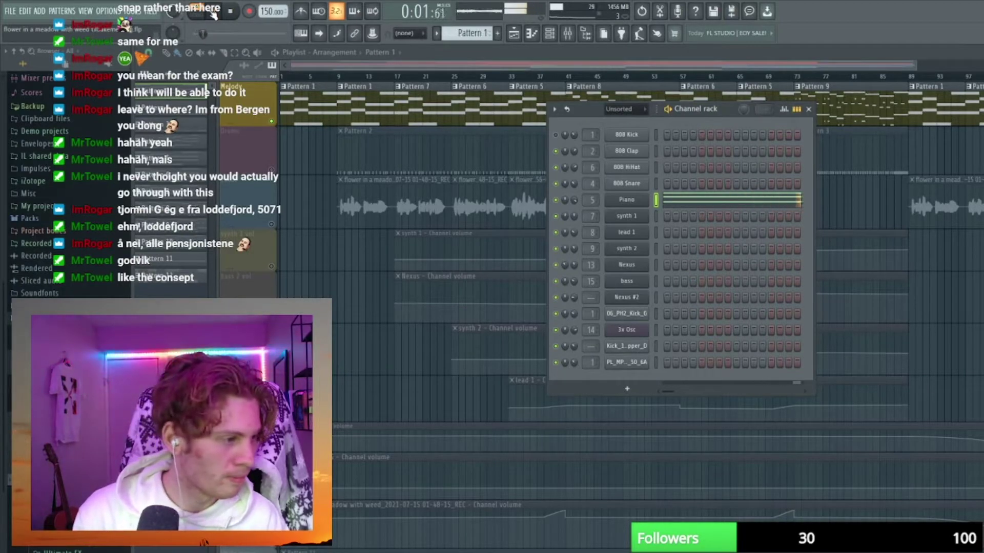
left_click(762, 202)
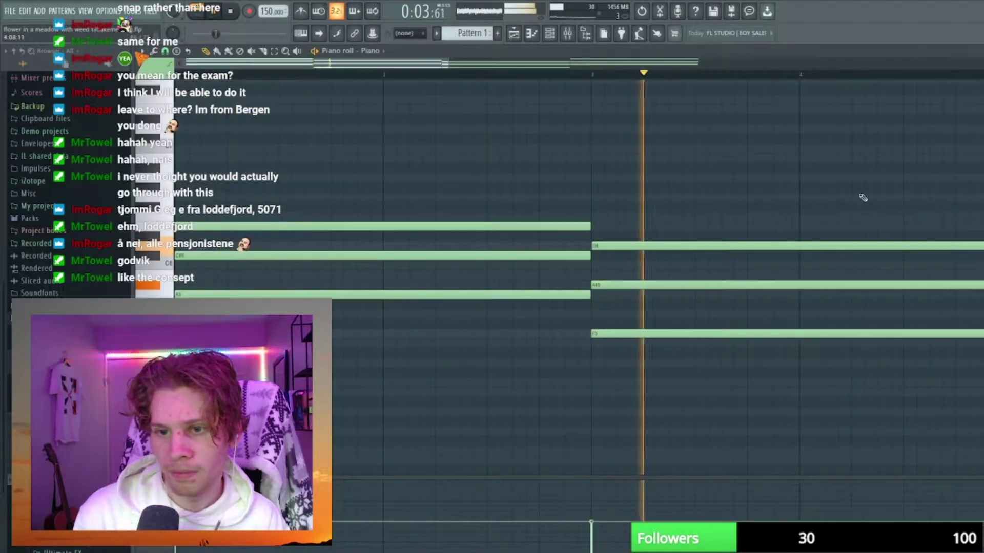
scroll(907, 83, "down", 3)
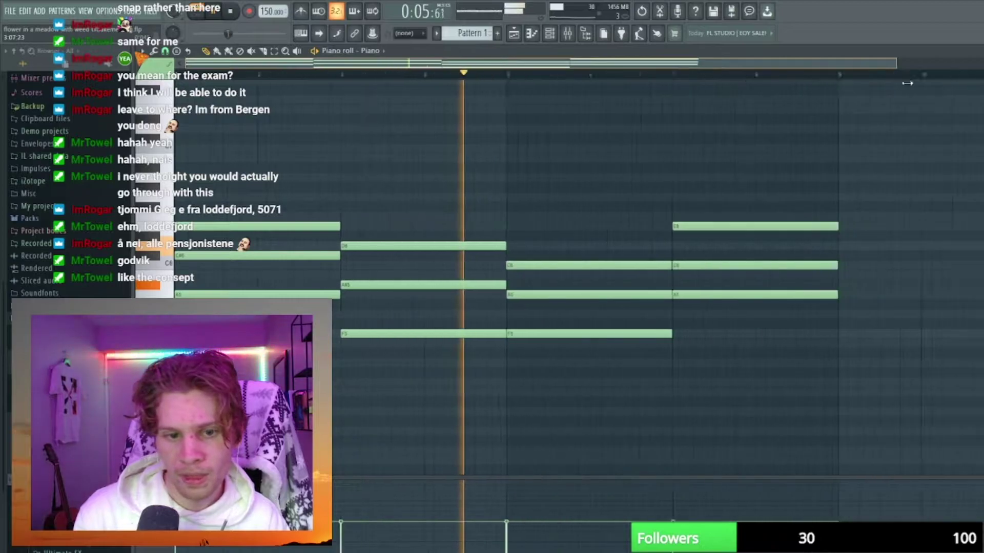
scroll(907, 83, "down", 2)
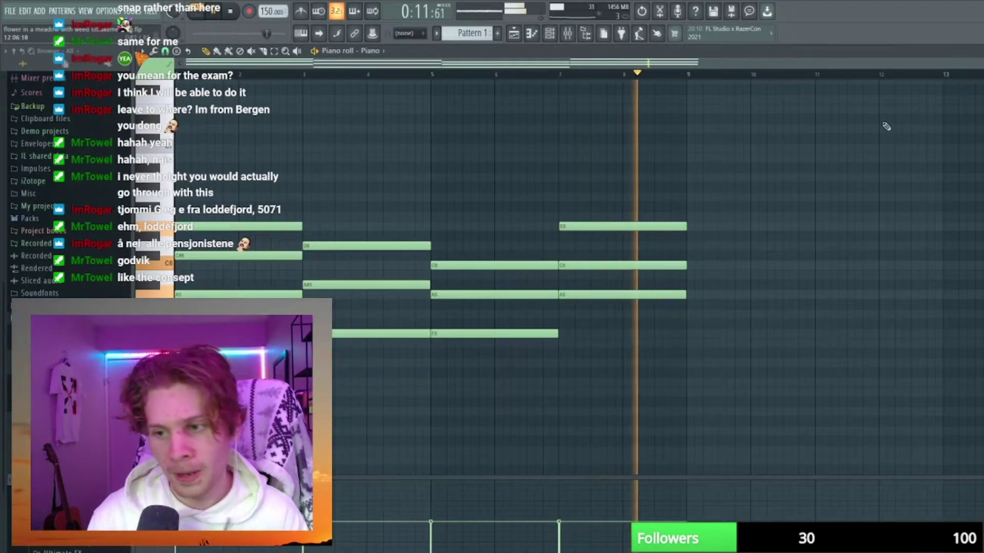
key("space")
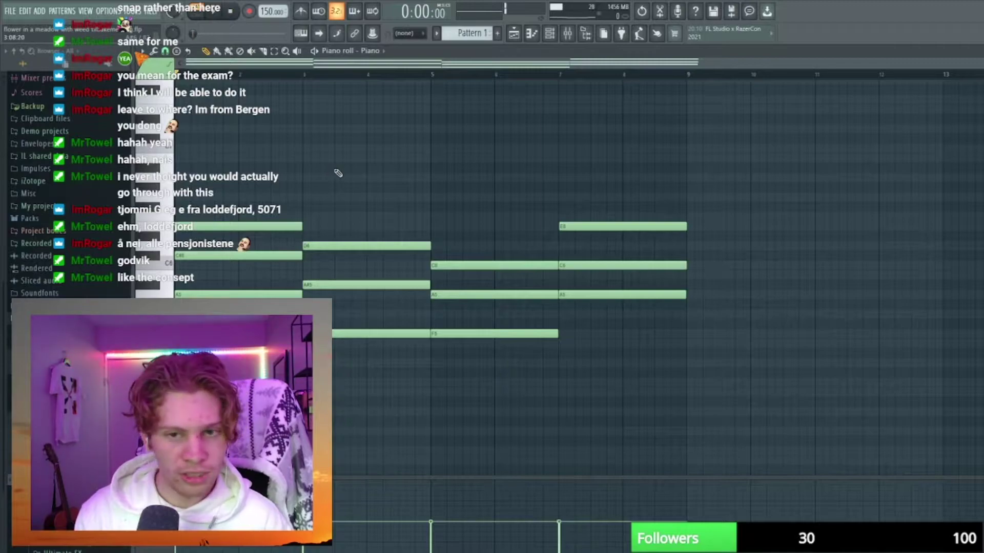
key("F7")
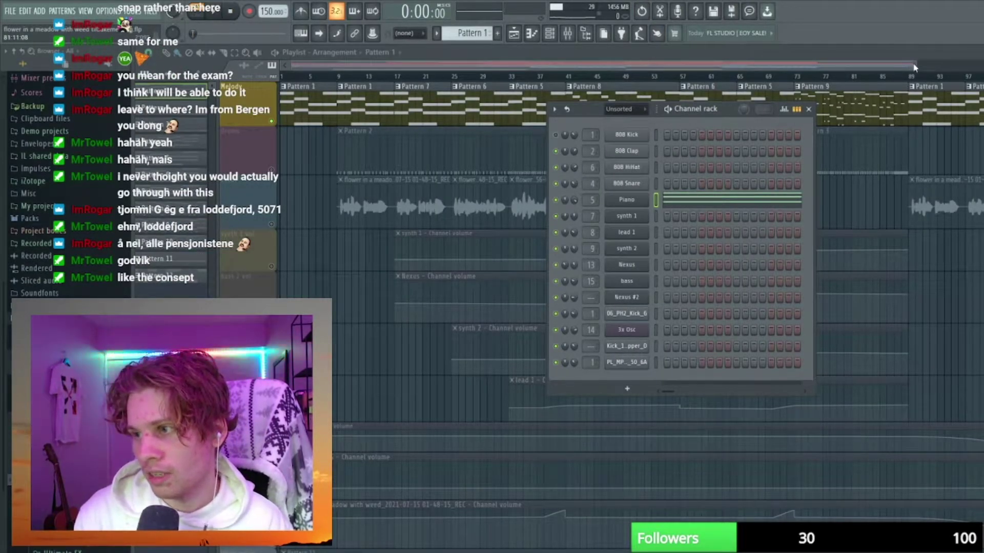
Inspect the channels used in the Pattern 7 clip and place the song position at its start on bar 17.
key("F6")
left_click_drag(437, 79, 416, 79)
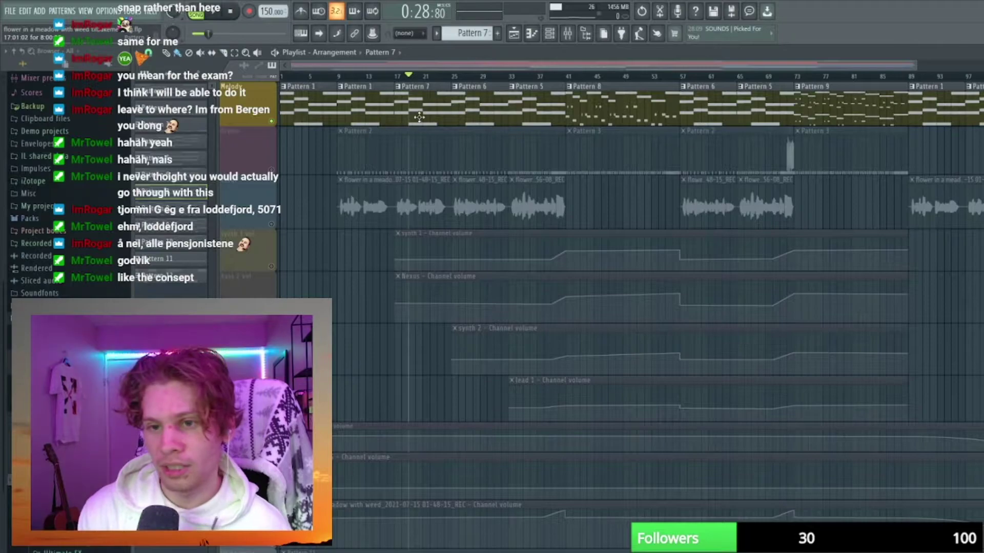
key("F6")
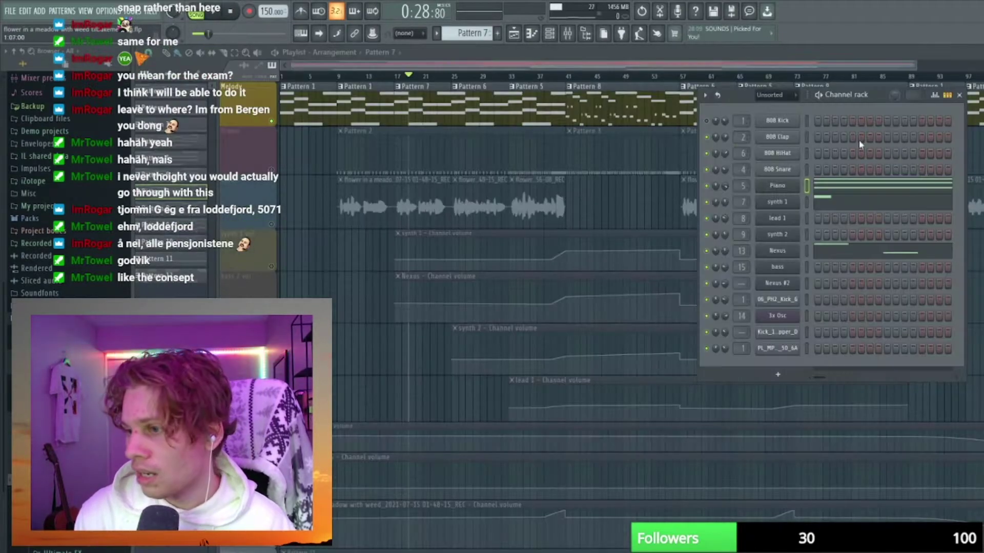
left_click_drag(875, 95, 793, 78)
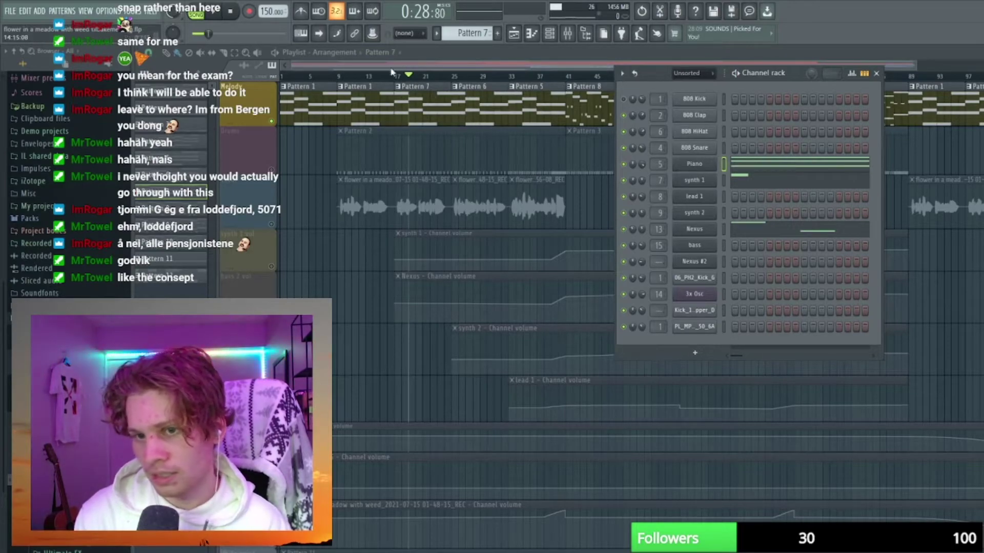
key("space")
key("F6")
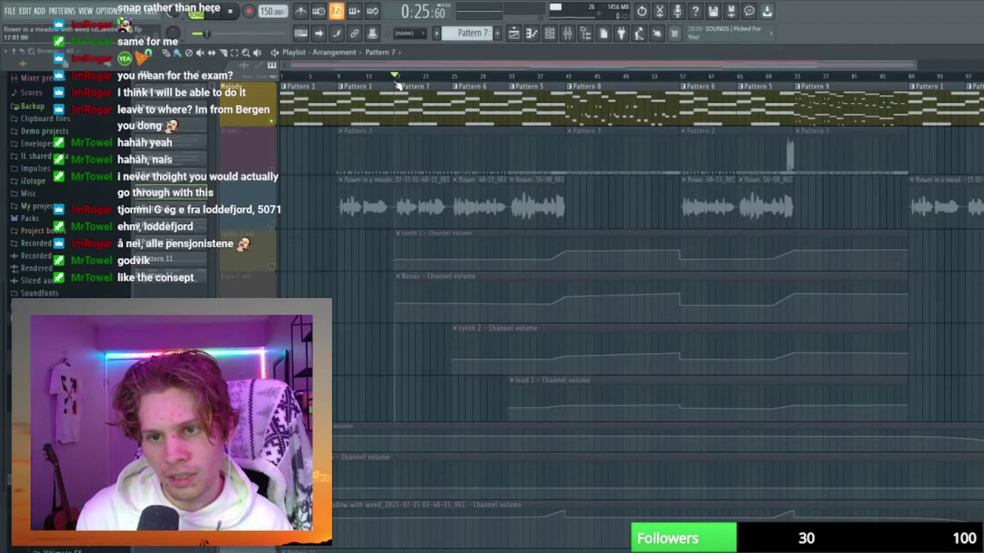
Review Pattern 7's Piano notes and listen to its synth 1 notes in the piano roll.
key("F6")
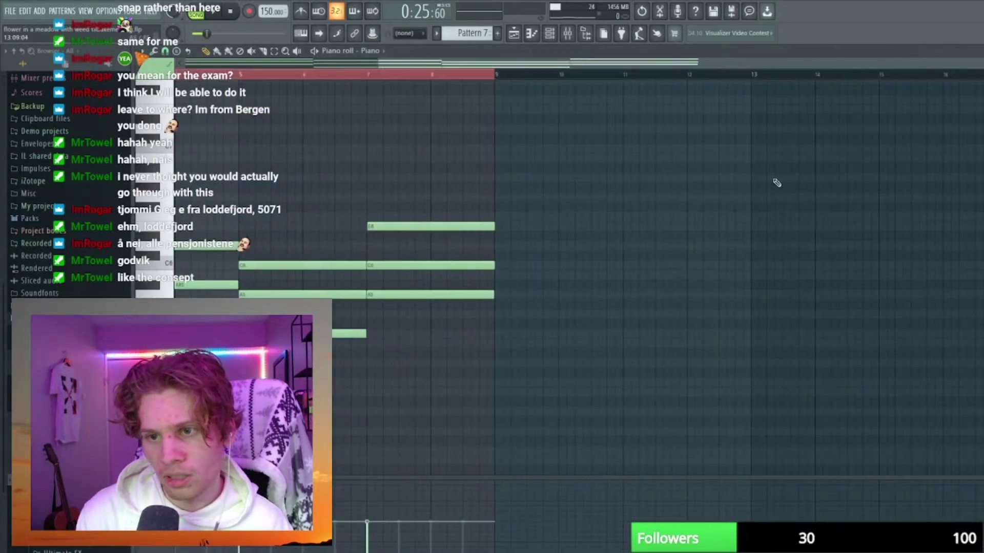
left_click(753, 176)
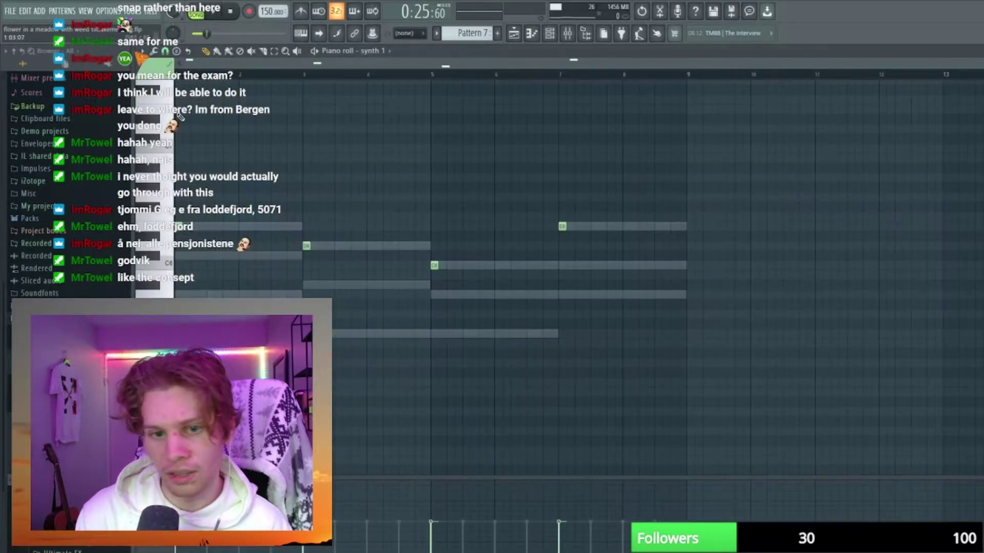
key("space")
key("F6")
left_click(779, 174)
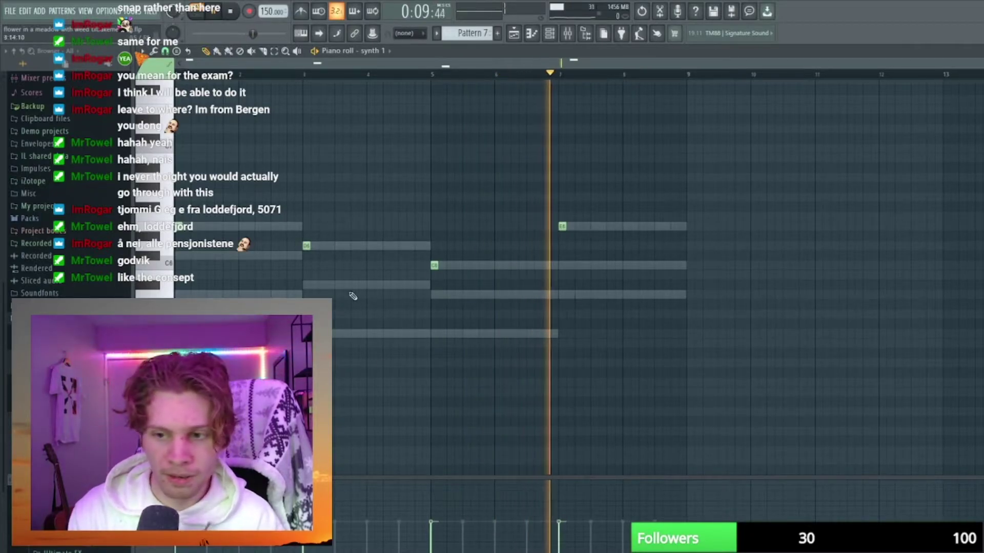
key("F5")
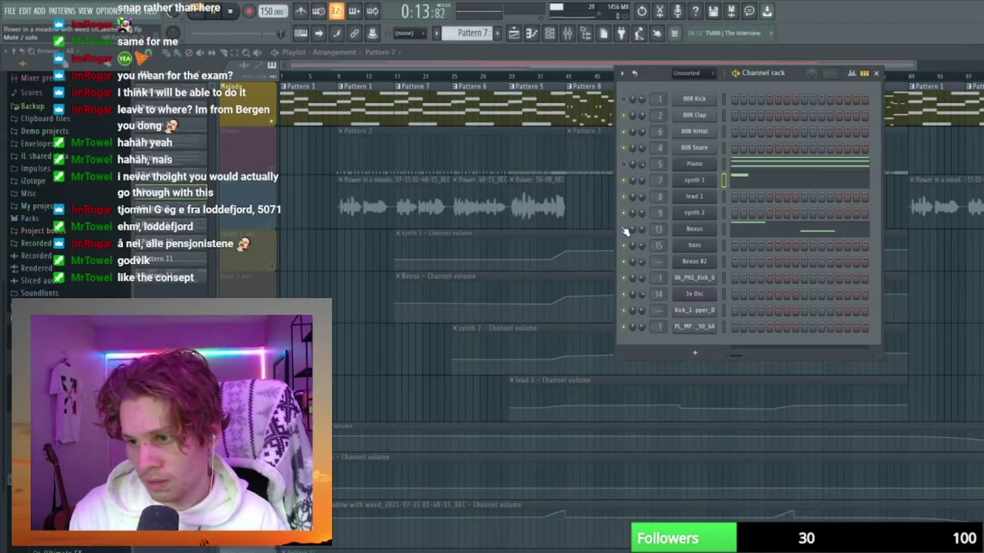
Examine Pattern 7's Nexus notes in the piano roll during playback, and return to the channel rack.
left_click(780, 231)
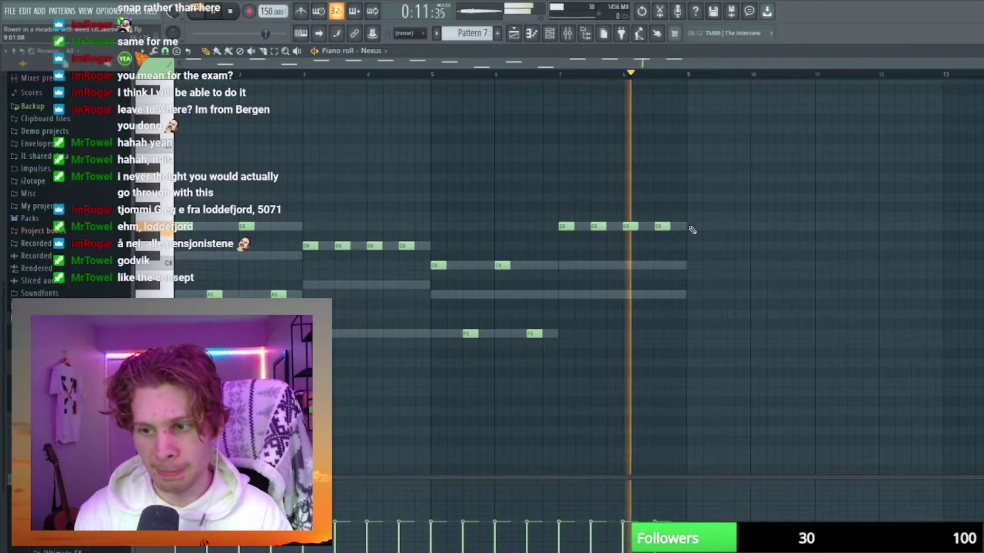
key("F7")
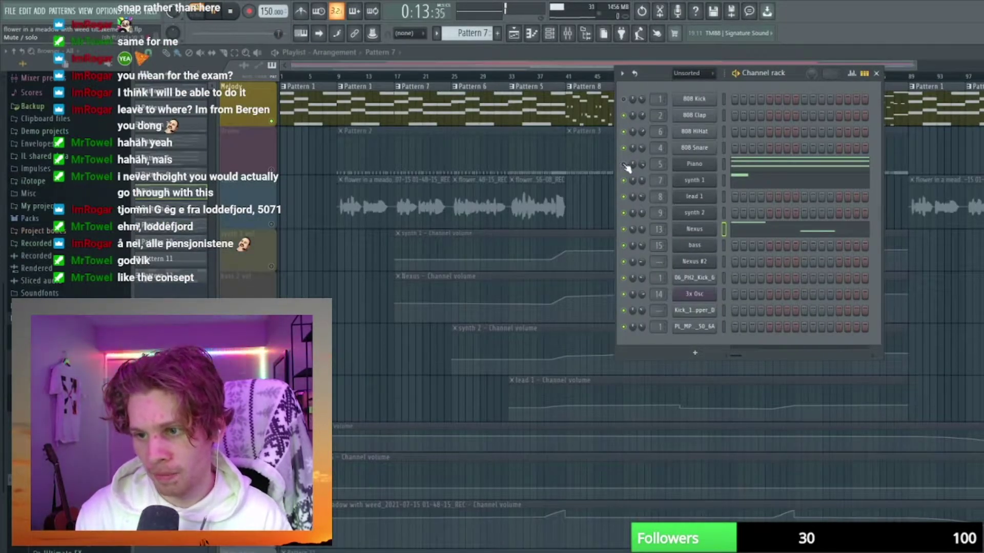
key("l")
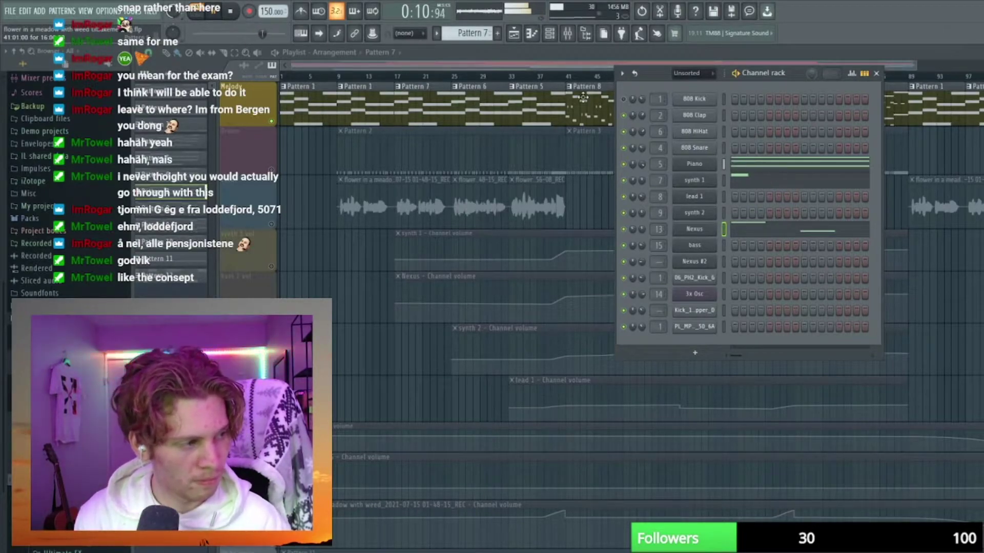
Switch to Pattern 6, review its synth 2 notes in the piano roll, and play the pattern.
key("KP_Subtract")
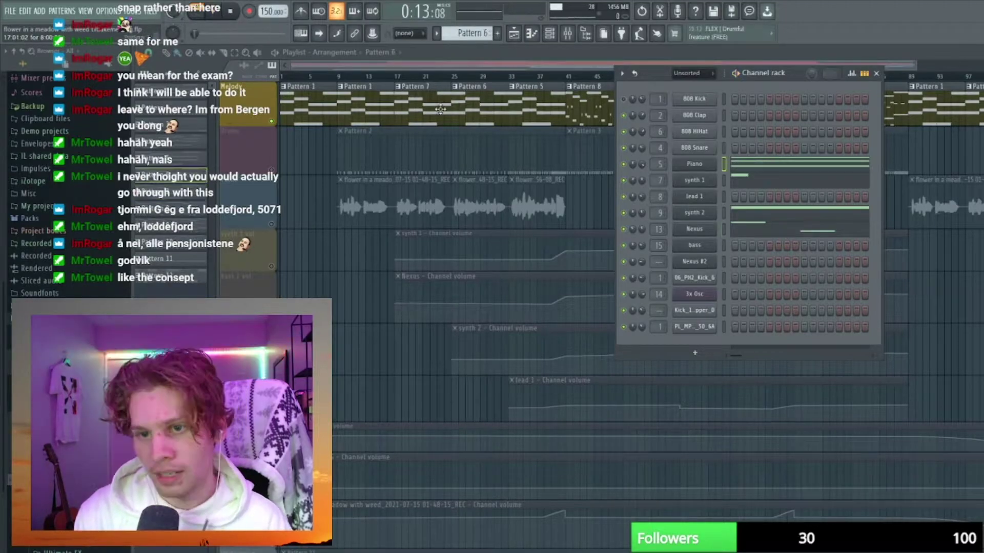
left_click(748, 218)
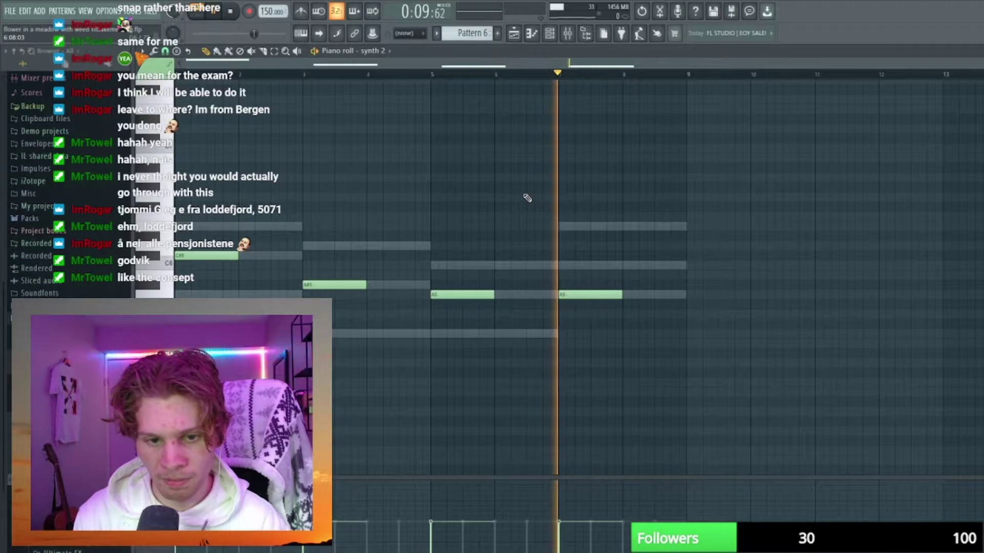
key("space")
key("F7")
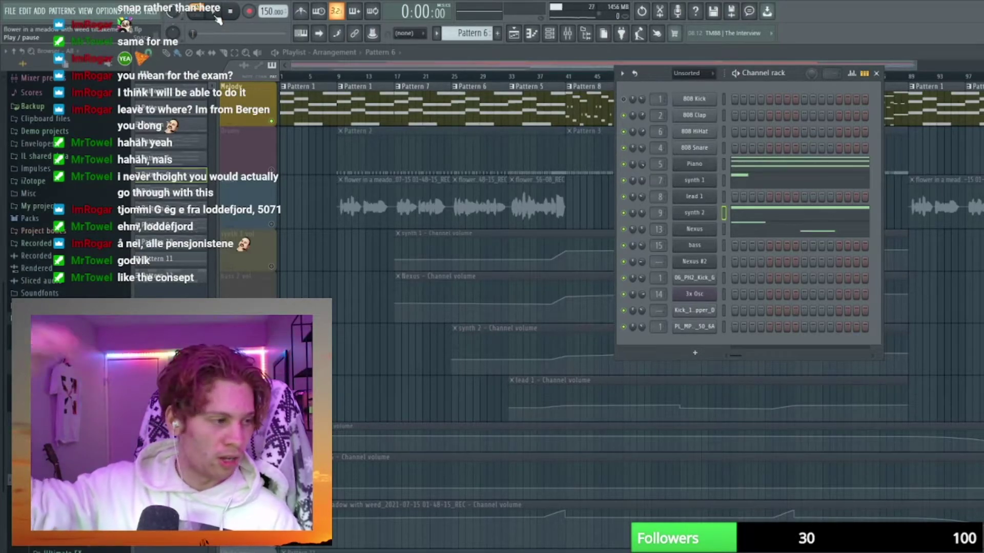
key("space")
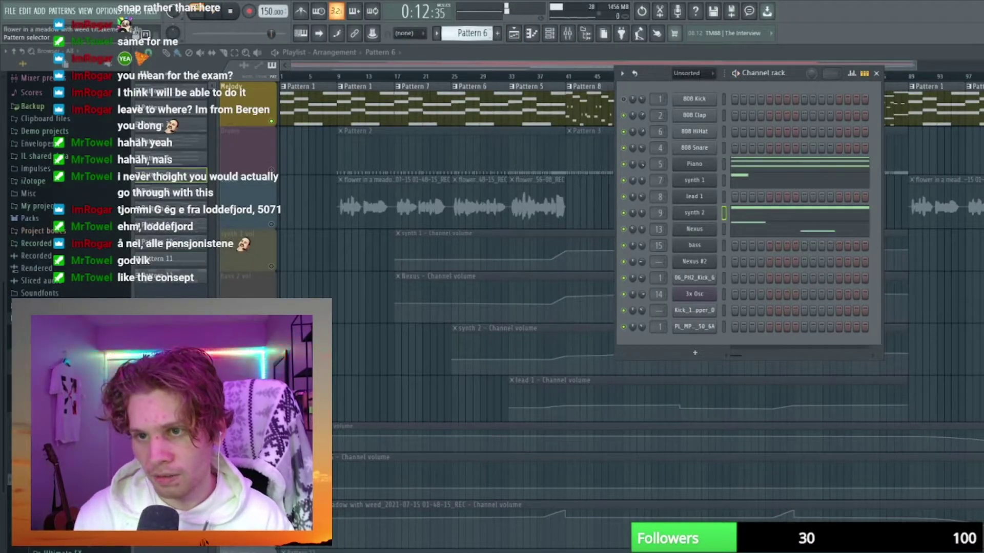
Switch to Pattern 5 and listen to its lead 1 notes in the piano roll.
scroll(484, 35, "up", 1)
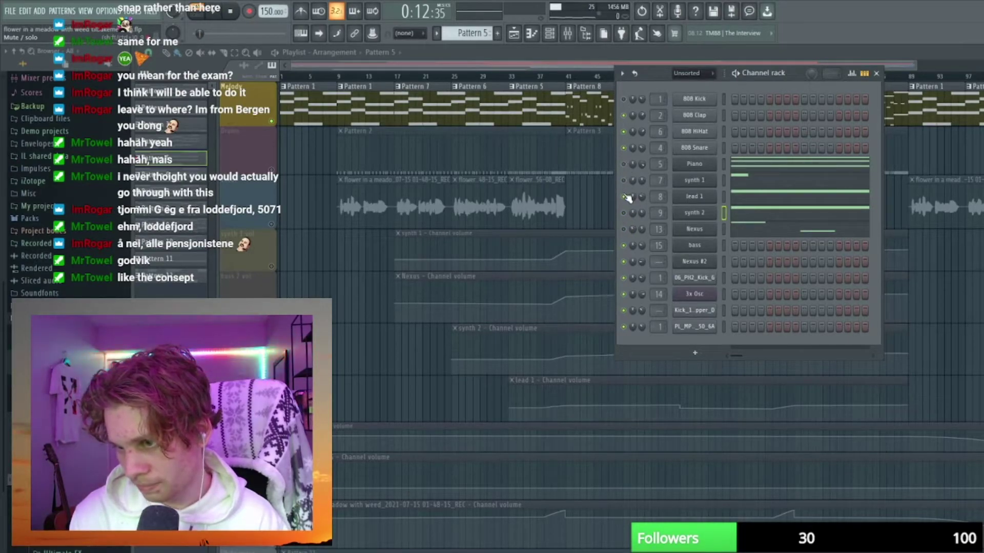
left_click(732, 198)
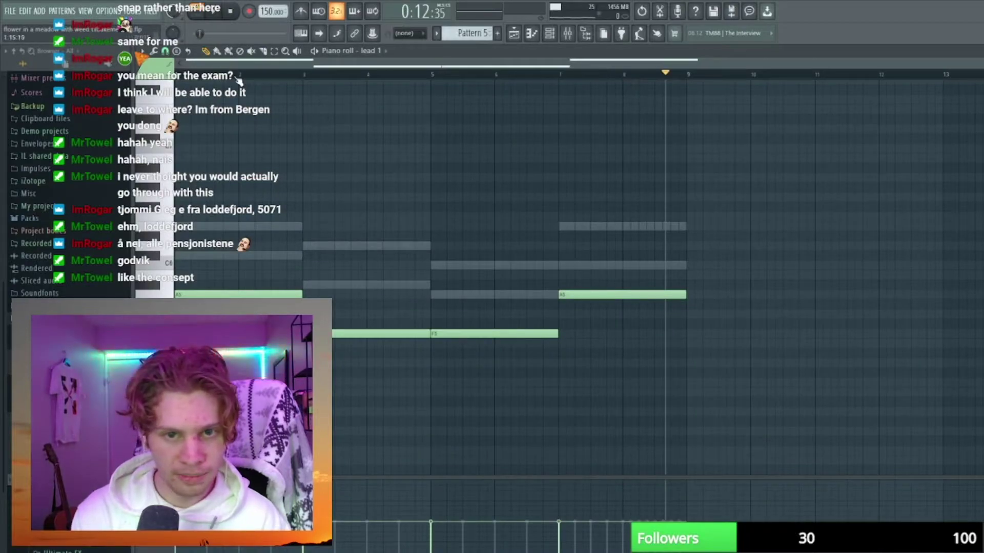
key("space")
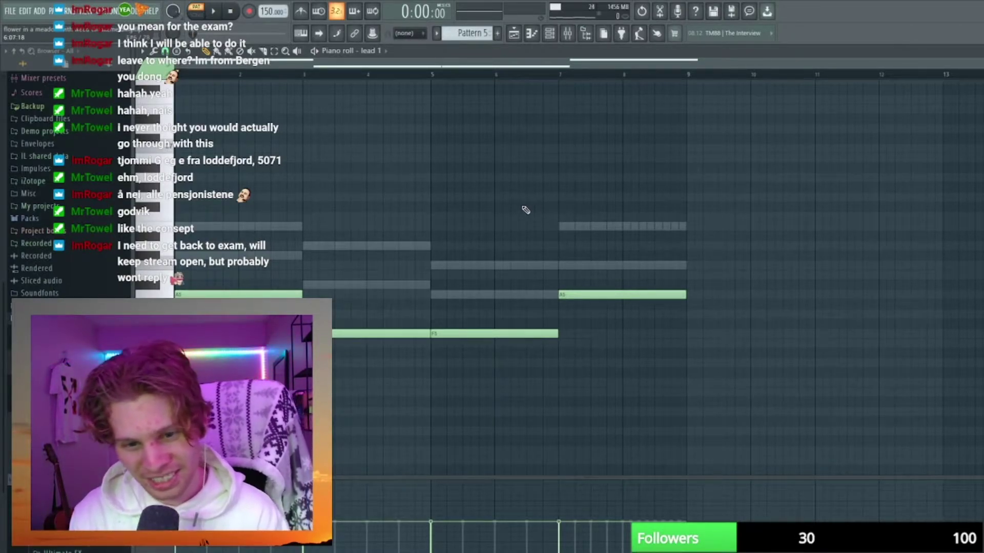
key("space")
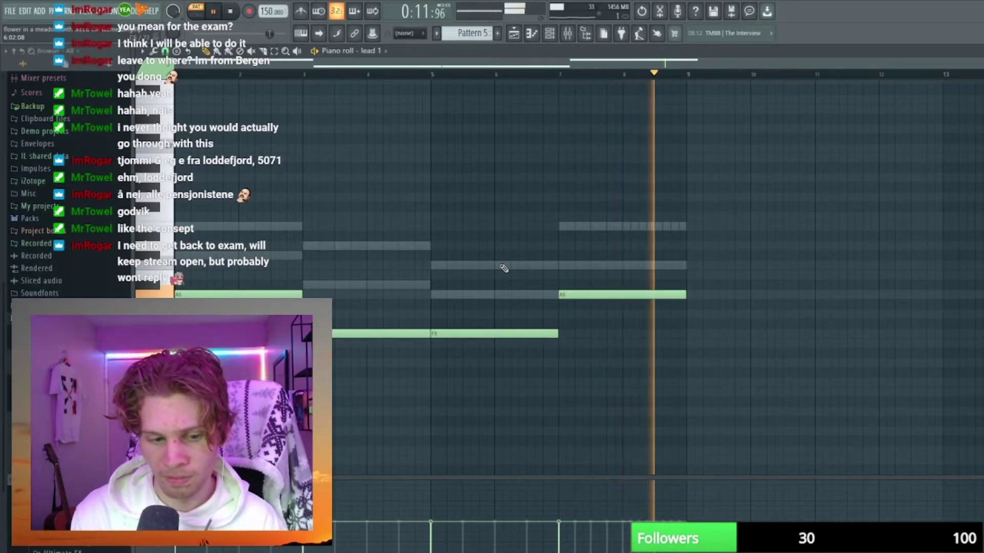
key("space")
key("F7")
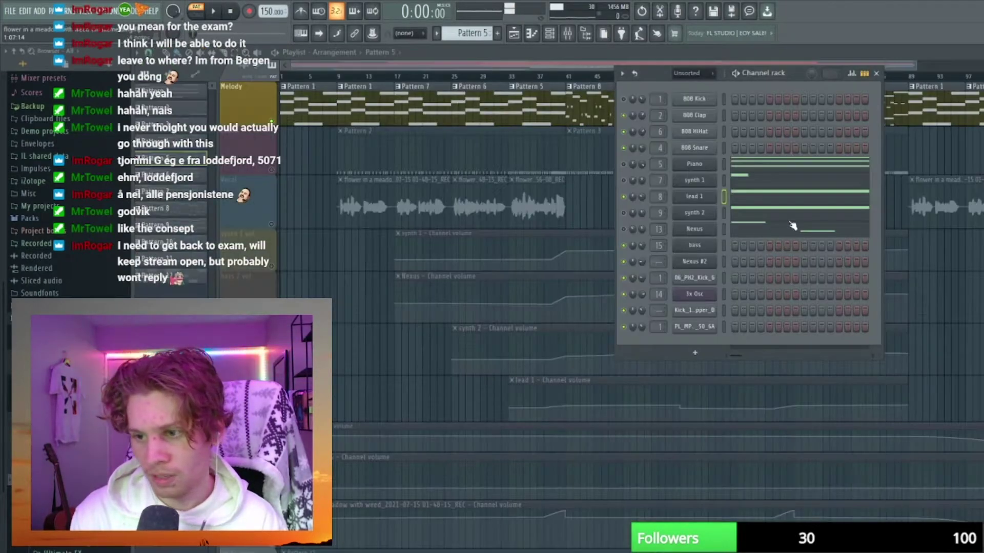
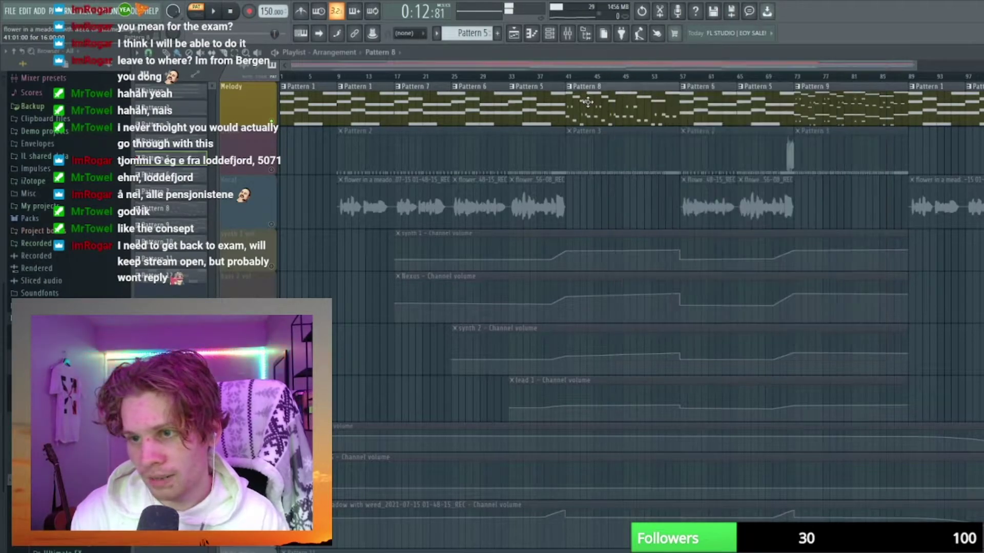
Open Pattern 8's Piano notes in the piano roll and play through the whole 16-bar melody.
key("F6")
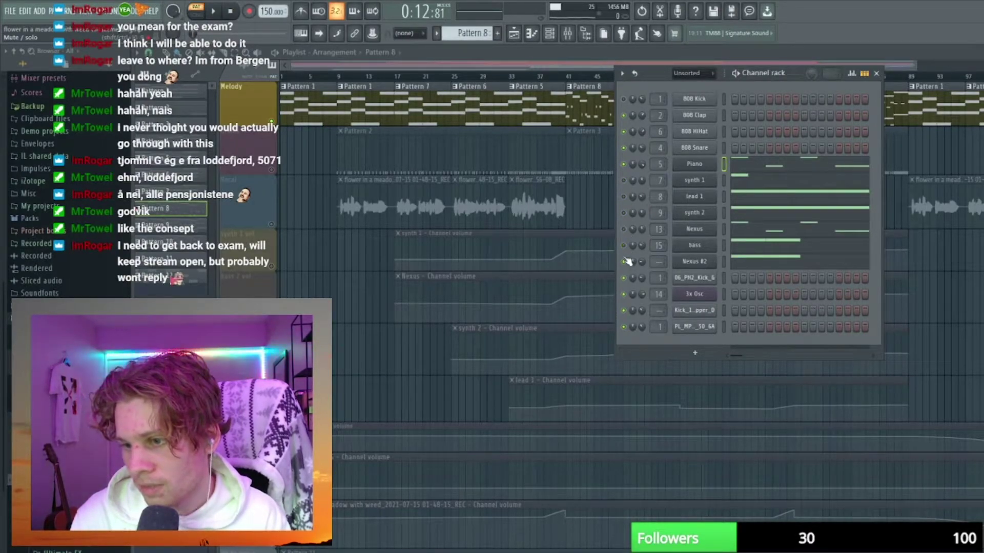
left_click(813, 166)
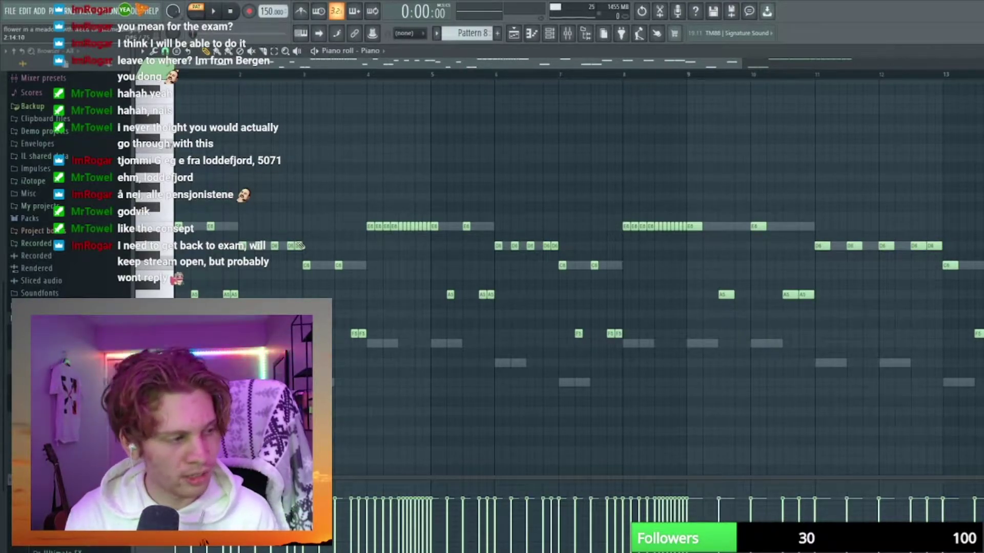
left_click(213, 11)
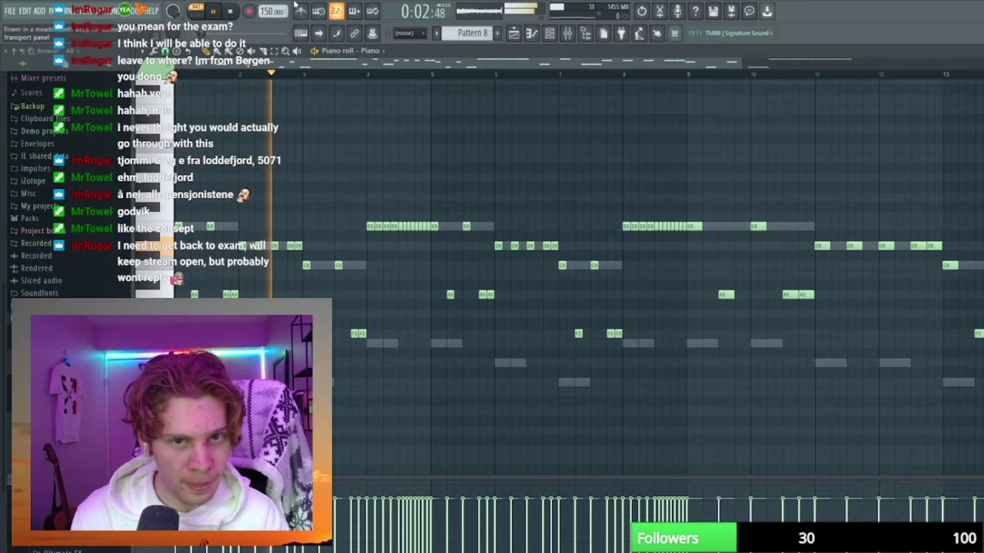
left_click(219, 12)
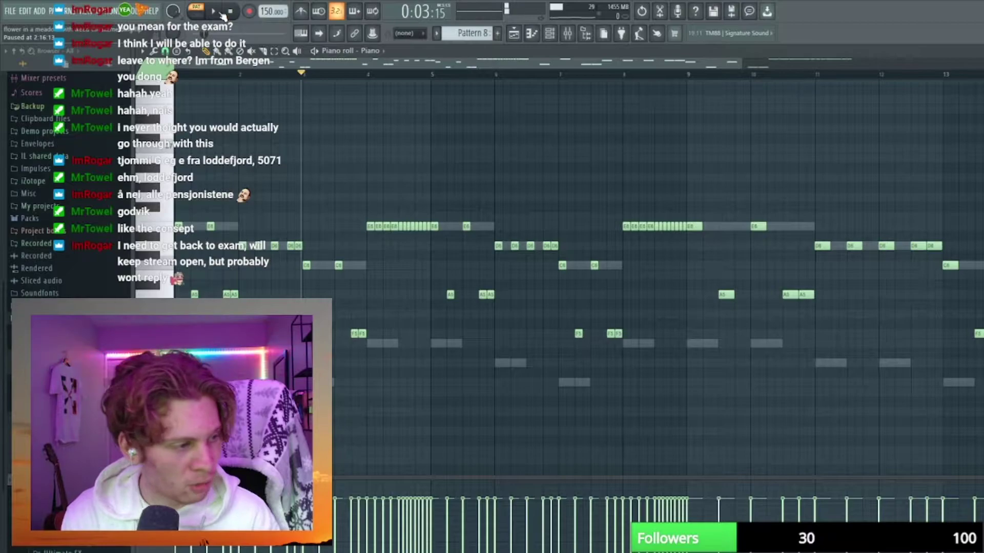
left_click(221, 13)
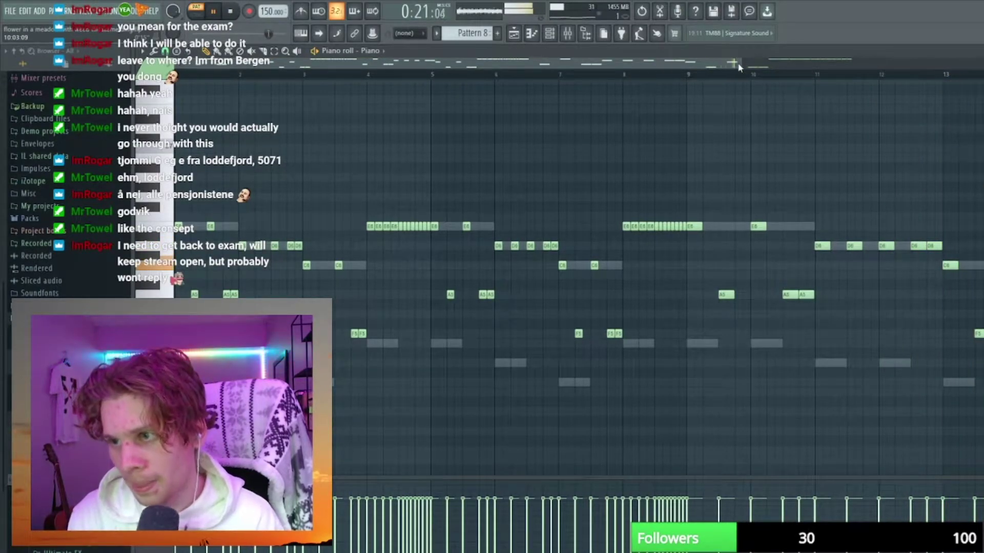
scroll(744, 63, "down", 2)
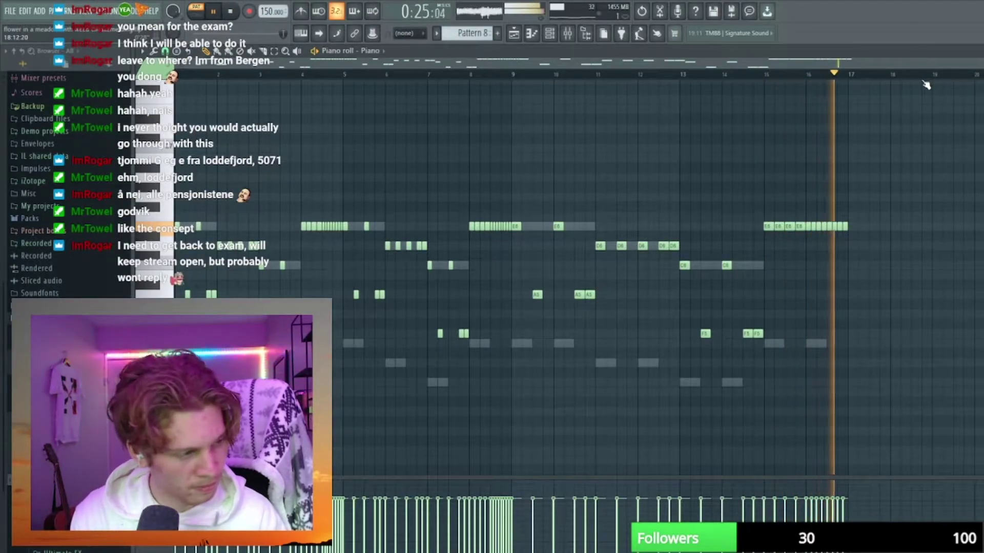
Open Pattern 8's synth 1 notes in the piano roll and listen to them, stopping near the end of the pattern.
key("space")
key("F7")
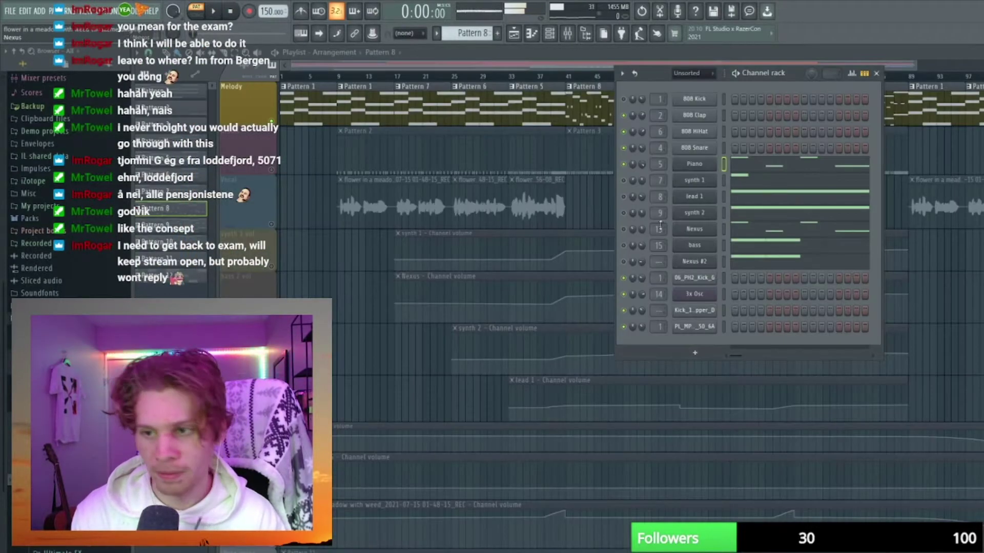
left_click(766, 184)
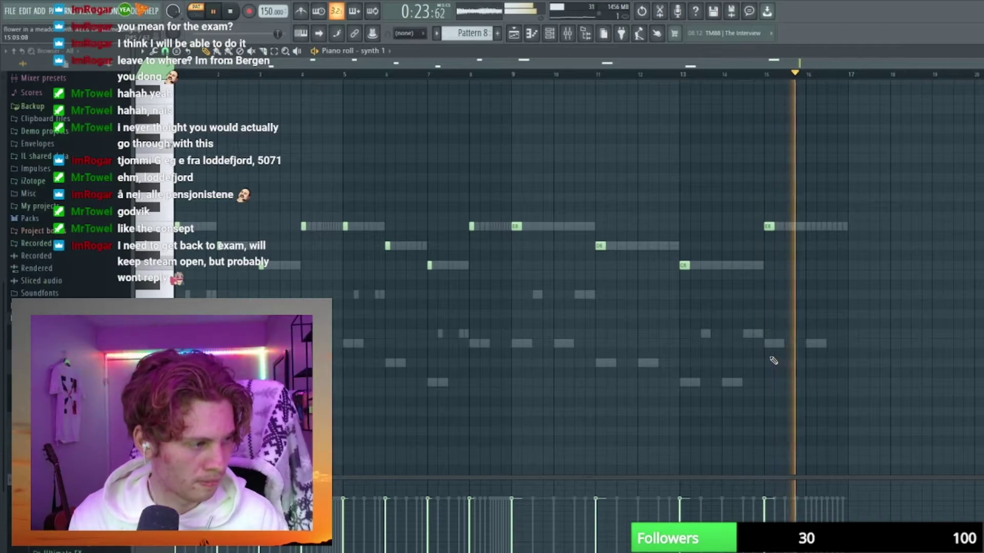
key("space")
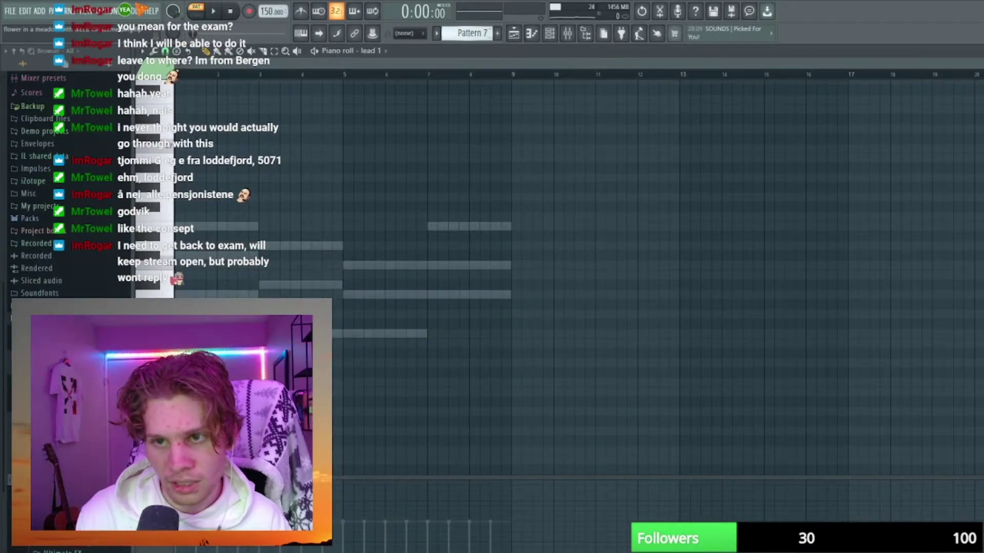
Select Pattern 8 again, listen to its lead 1 notes in the piano roll, and return to the channel rack.
key("KP_Add")
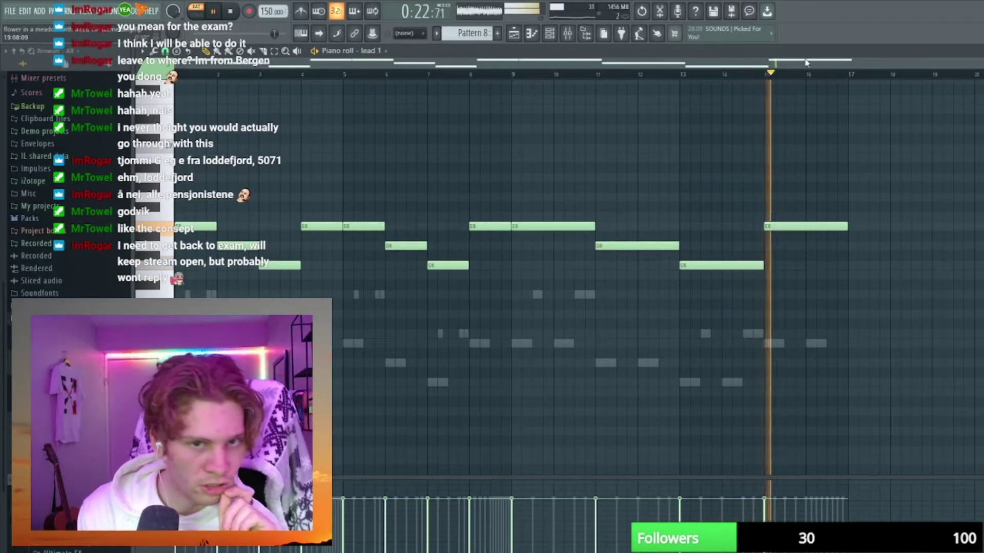
key("space")
key("F5")
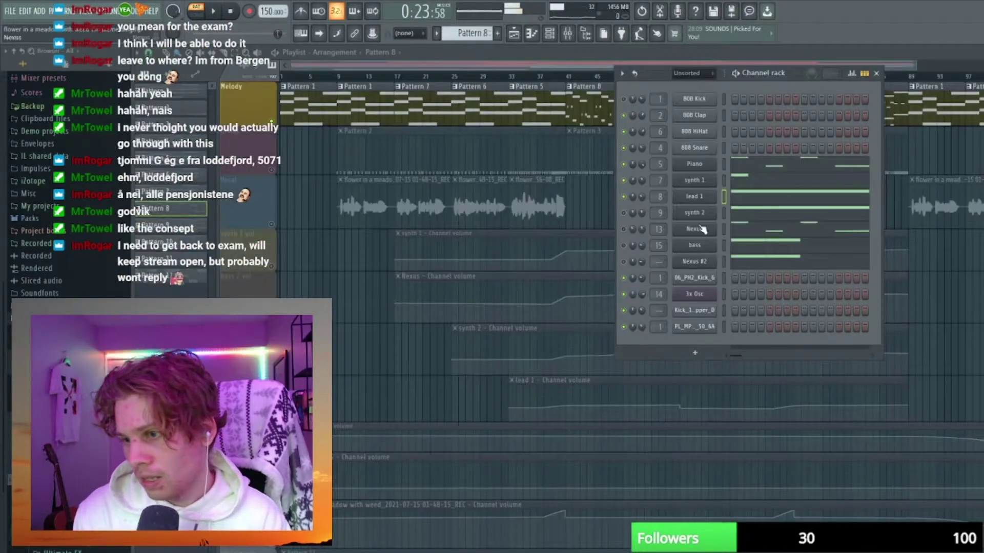
Review Pattern 8's synth 2 notes in the piano roll during playback and go back to the channel rack.
key("F7")
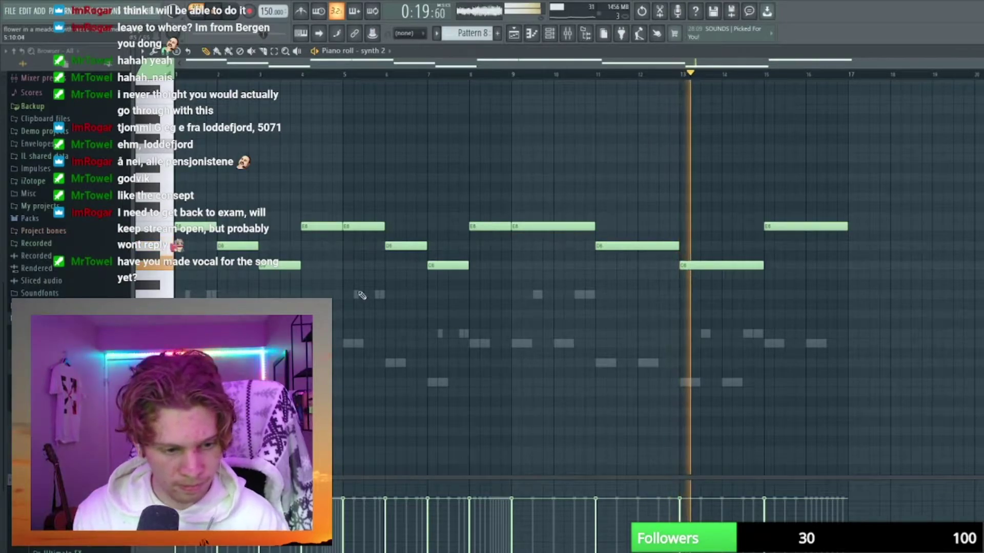
left_click(218, 17)
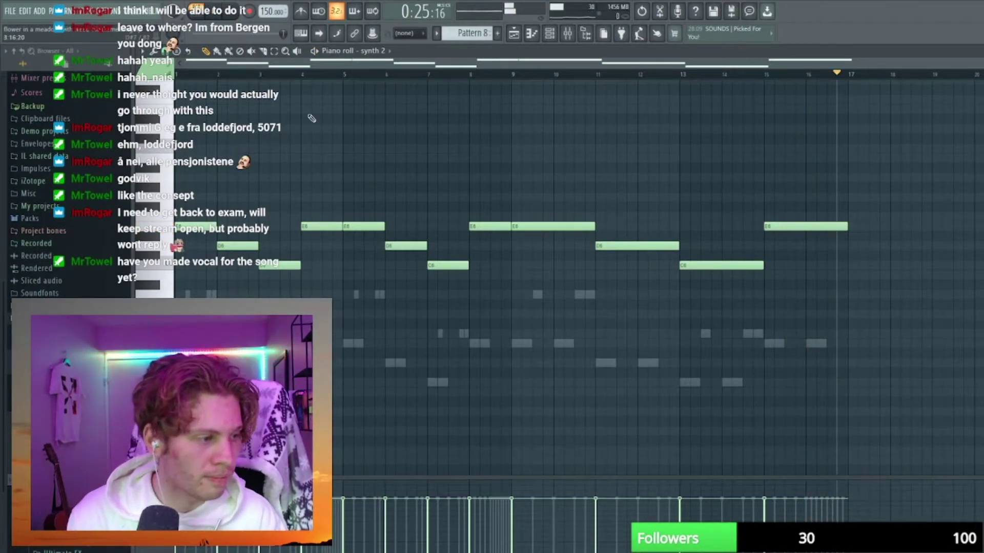
key("F5")
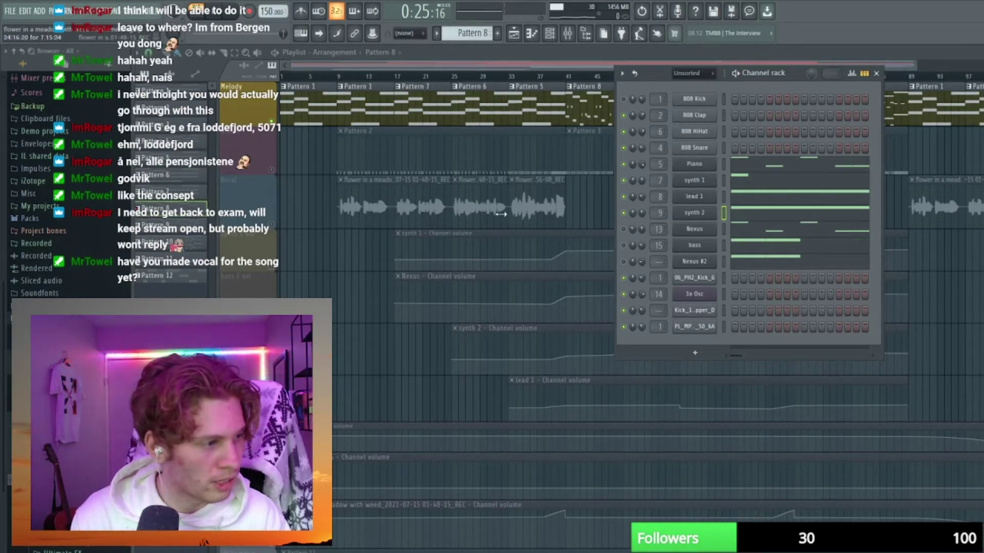
Listen to Pattern 8's Nexus notes and bass notes in the piano roll, one channel after the other.
left_click(754, 235)
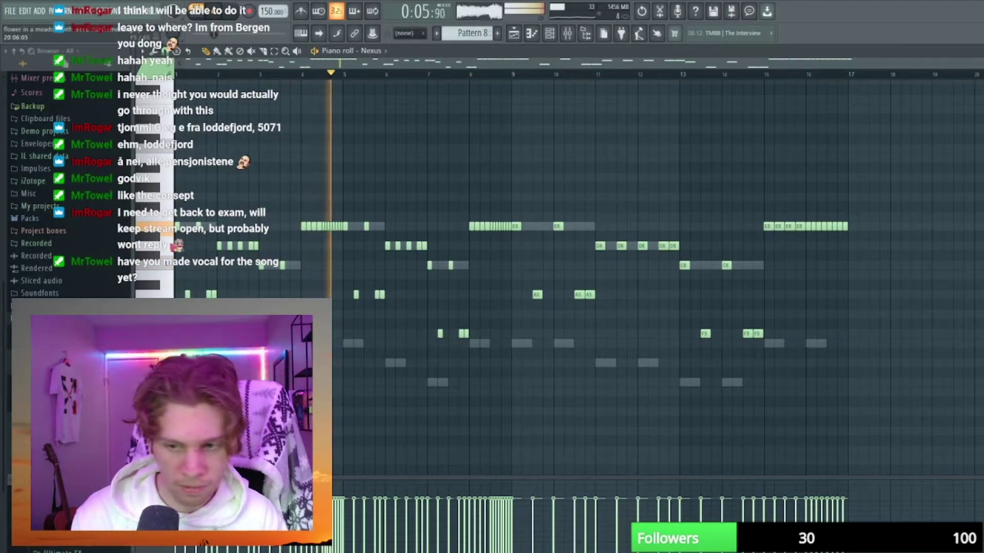
key("space")
key("F7")
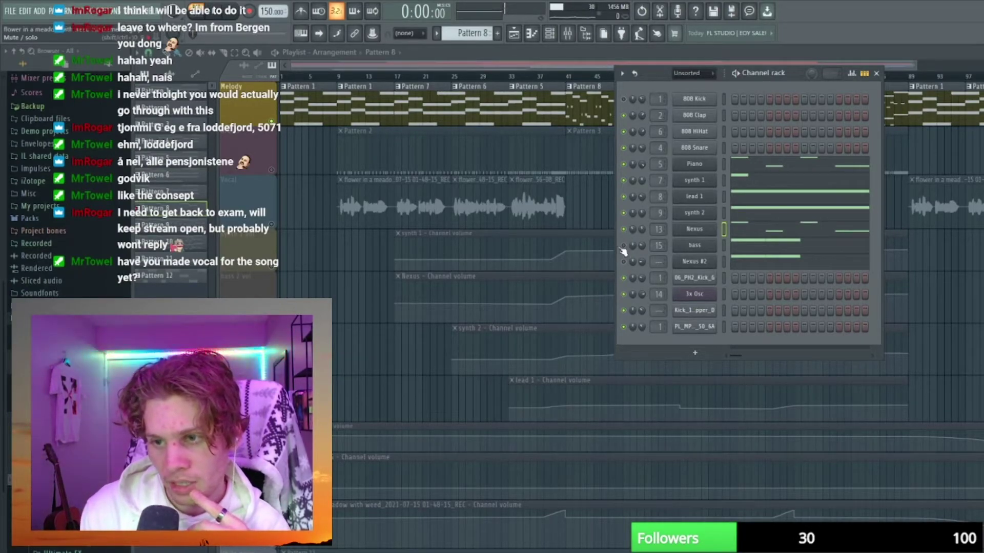
left_click(752, 250)
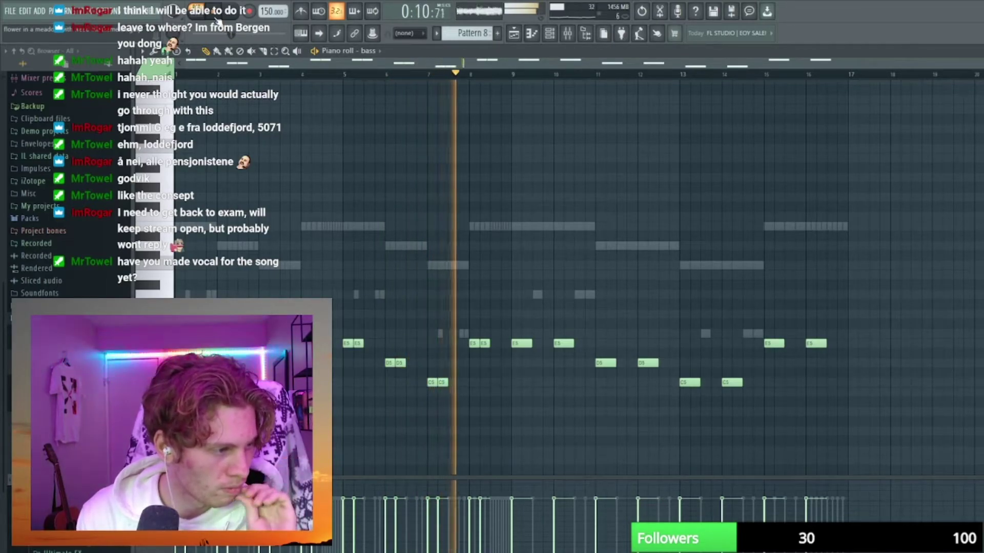
key("F7")
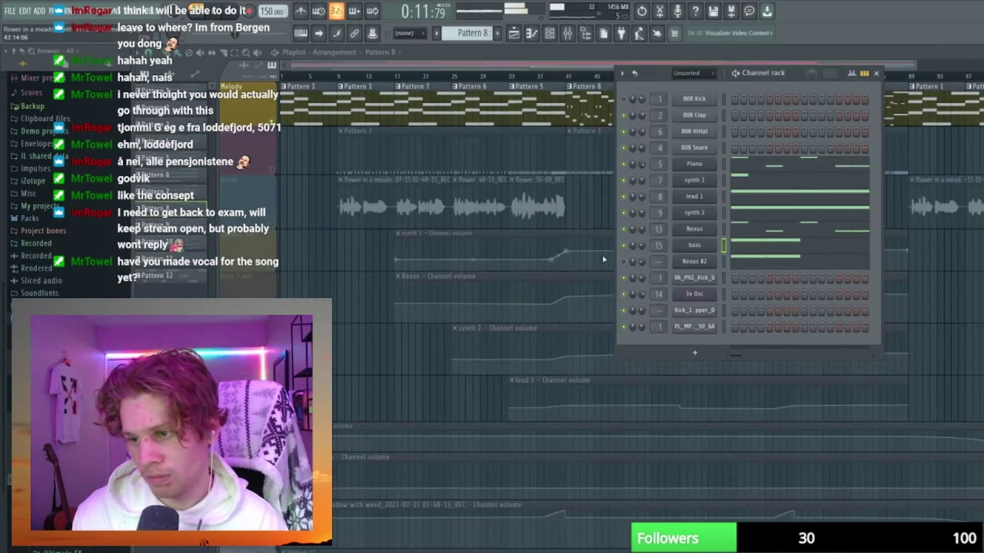
Examine Pattern 8's Nexus #2 notes in the piano roll, play the pattern, and close the channel rack to show the playlist.
left_click(747, 266)
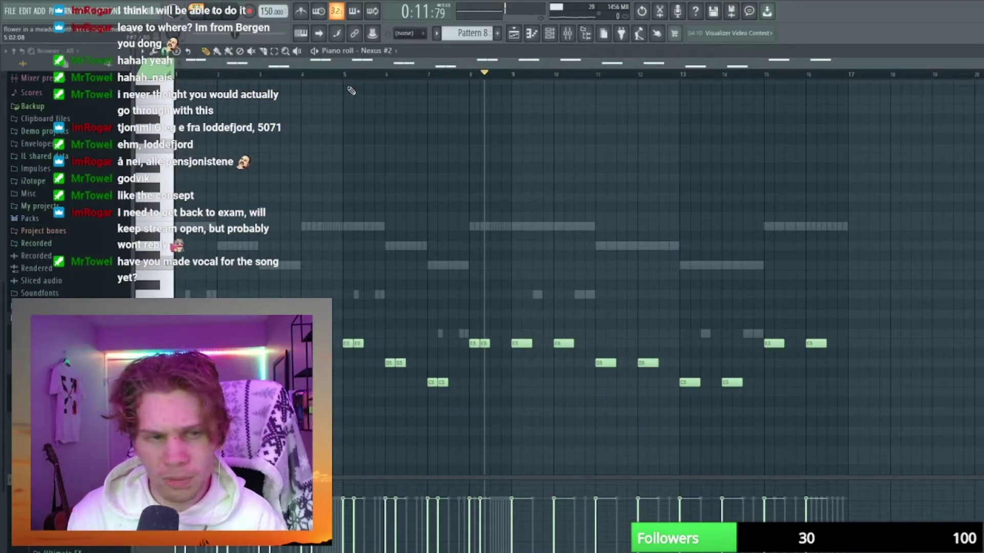
key("F7")
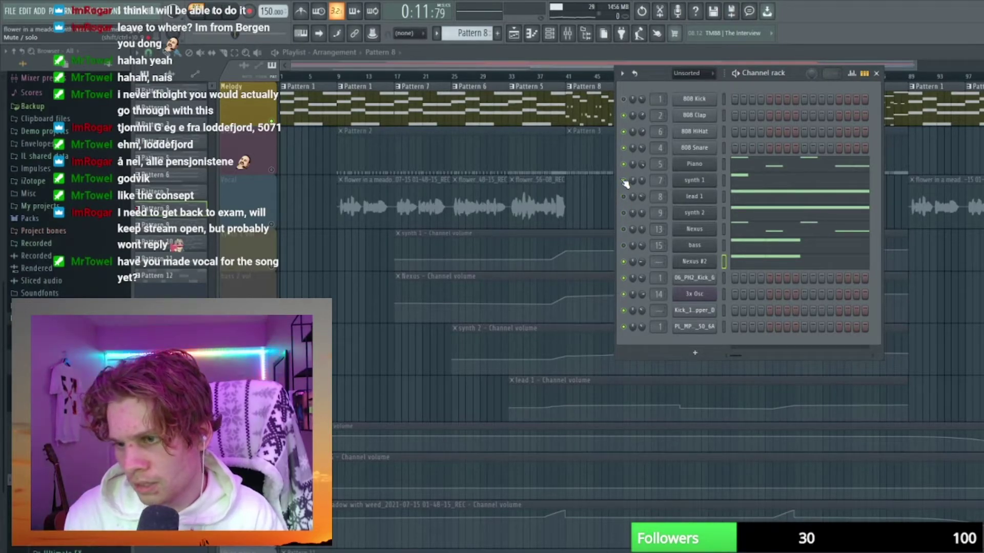
left_click(760, 263)
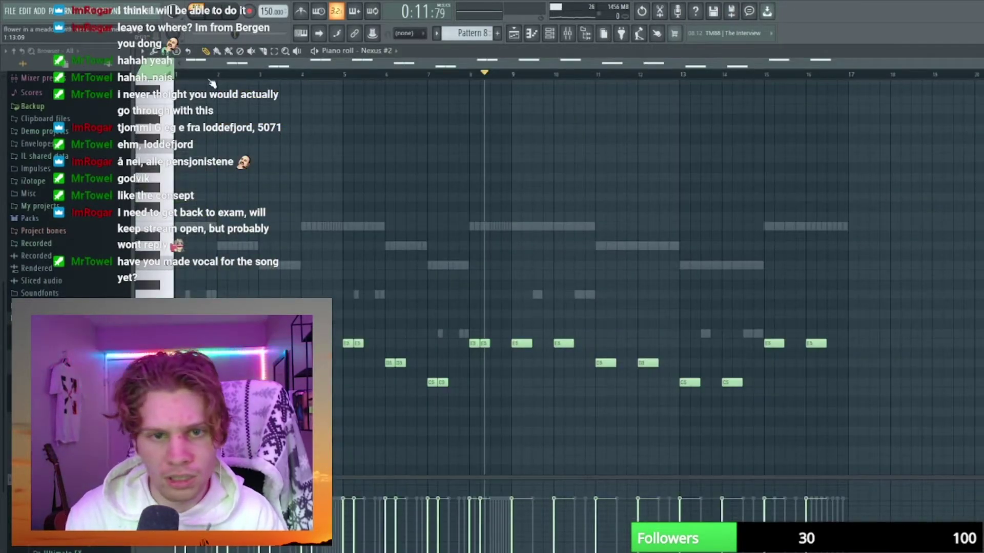
key("space")
key("space")
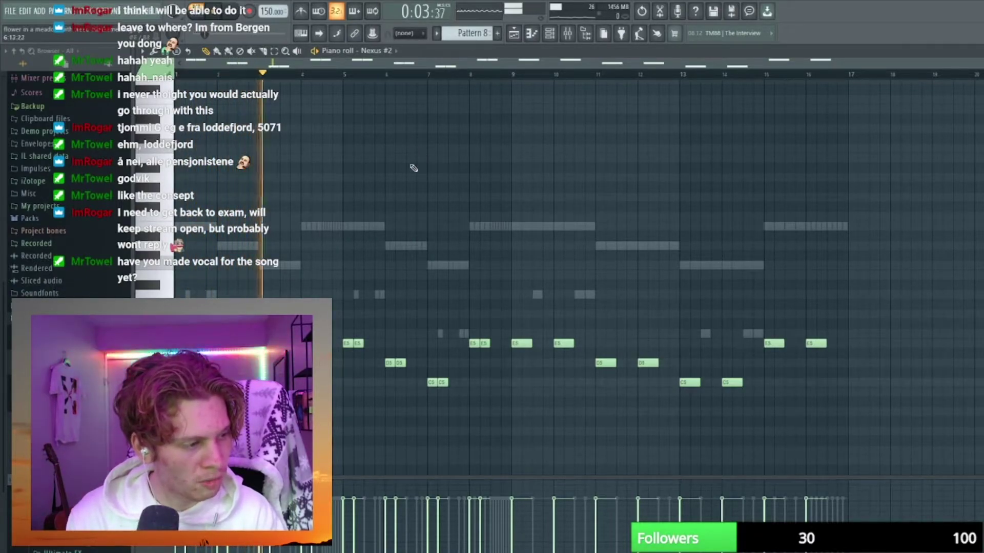
key("F7")
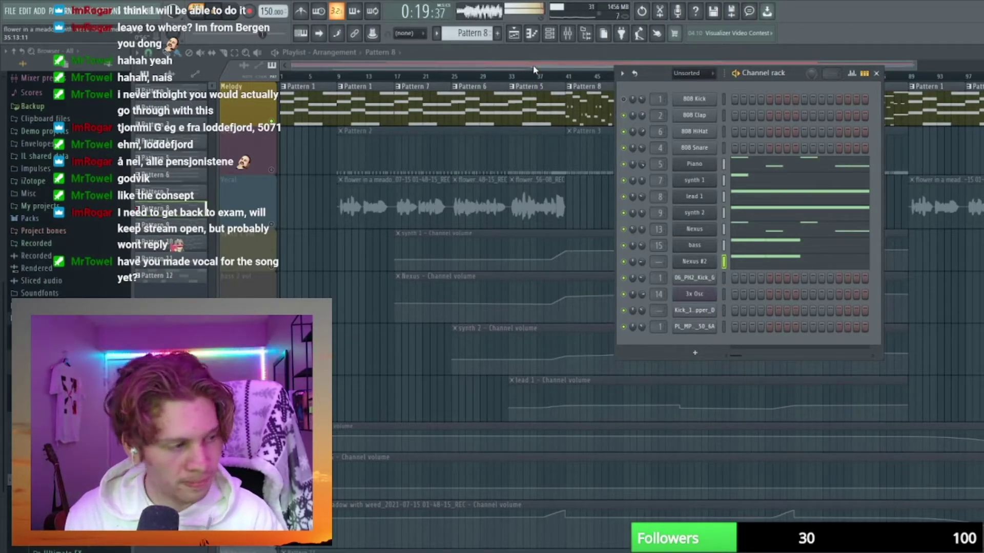
key("F6")
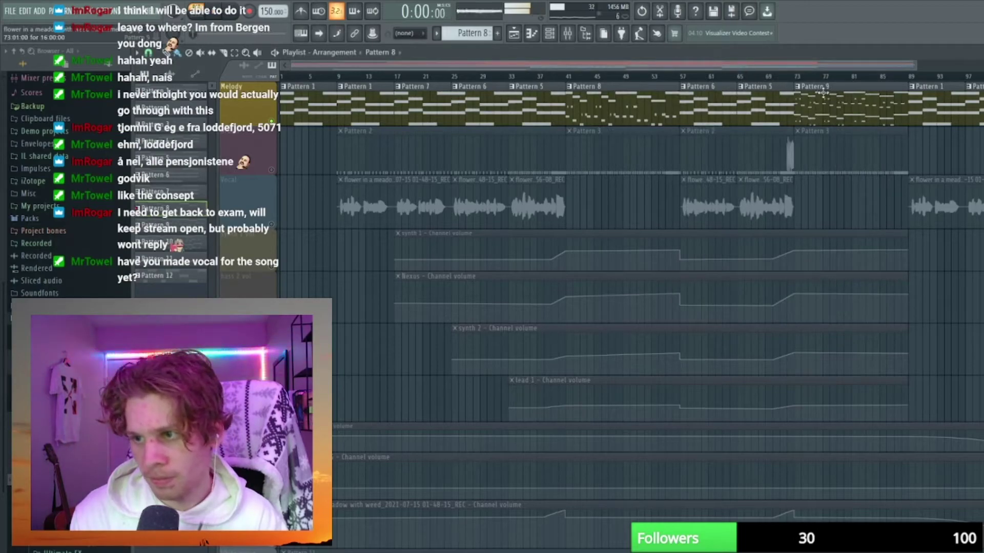
Play the song briefly from bar 56 into the second Pattern 6 clip, and stop playback.
left_click(665, 77)
left_click(672, 76)
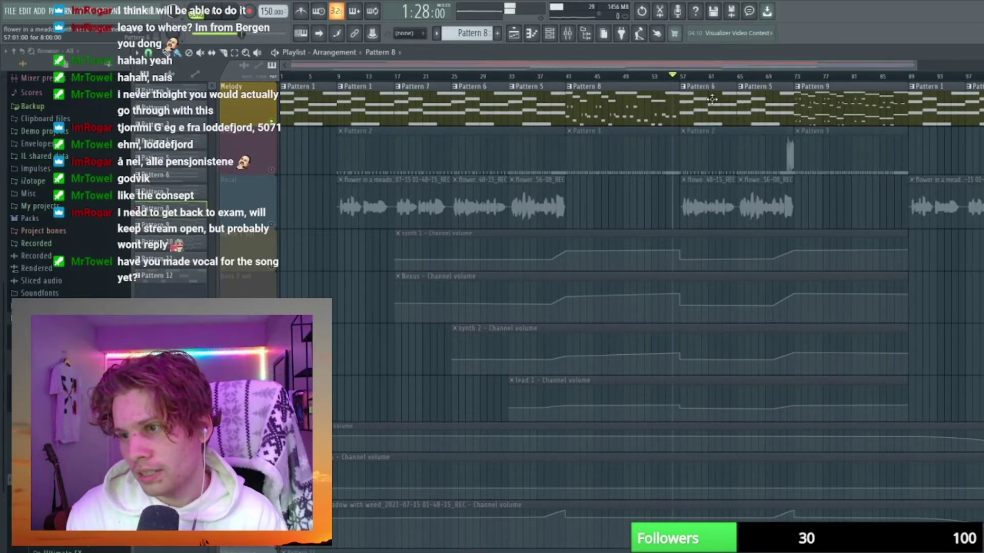
mouse_move(500, 77)
left_mouse_down()
mouse_move(451, 77)
mouse_move(708, 81)
mouse_move(600, 92)
mouse_move(678, 98)
left_mouse_up()
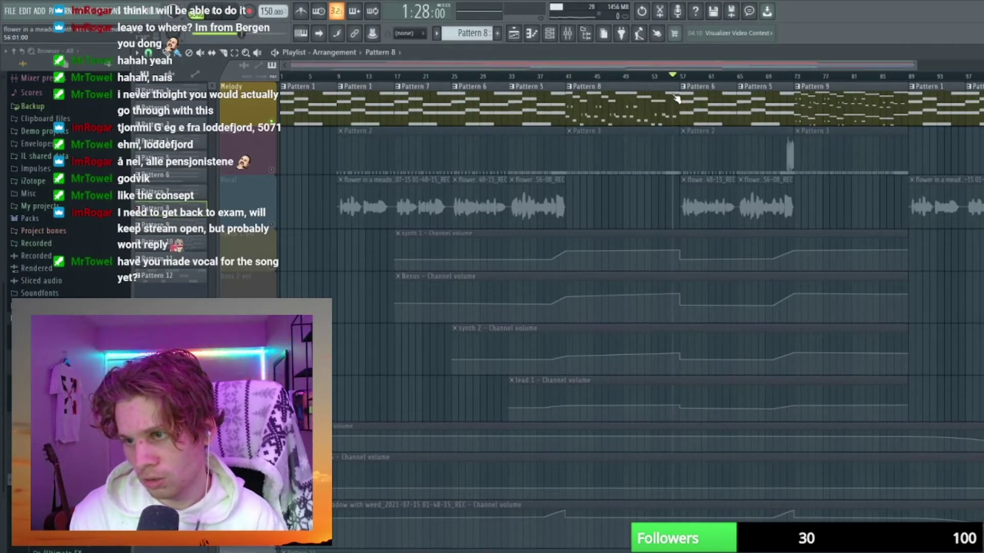
key("space")
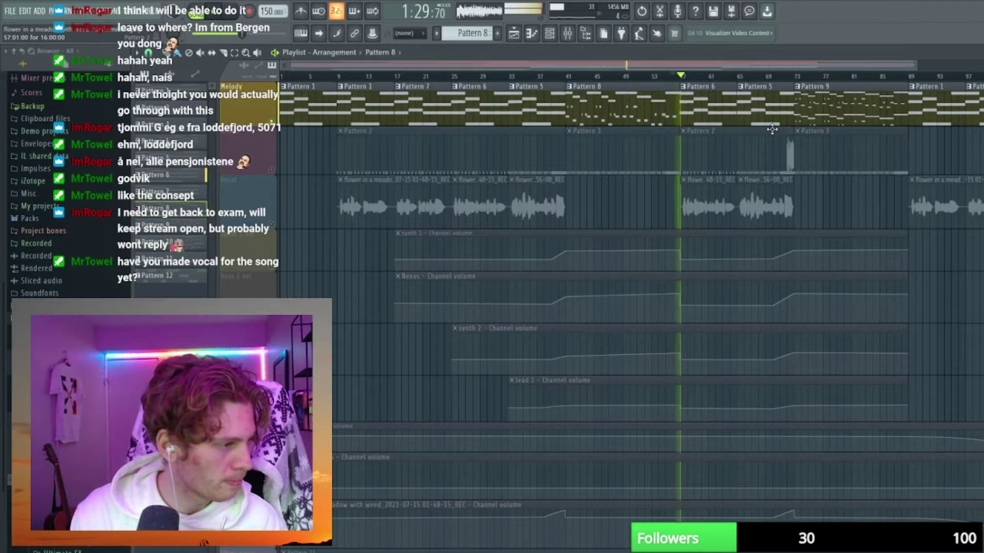
key("space")
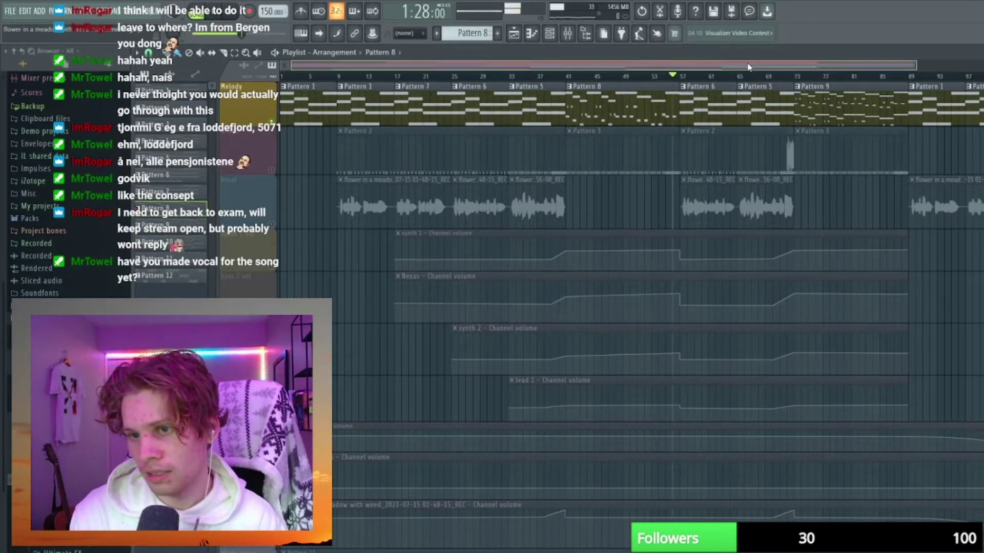
Move the song position to the start of Pattern 9 and examine its Piano notes across both octaves in the piano roll.
scroll(683, 91, "right", 5)
left_click_drag(640, 76, 693, 77)
double_click(721, 113)
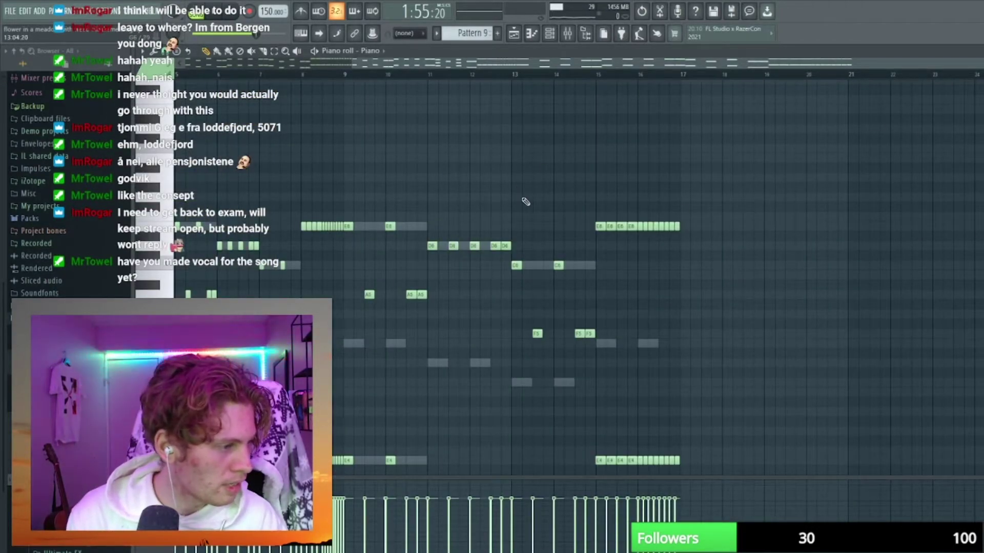
scroll(411, 340, "down", 5)
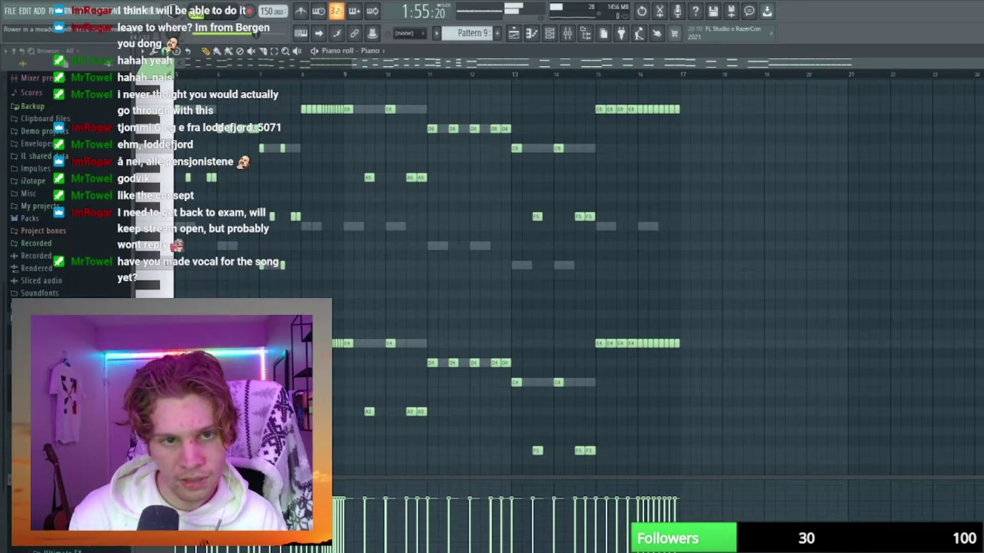
Return to the playlist and unmute the Drums track.
key("F6")
key("F5")
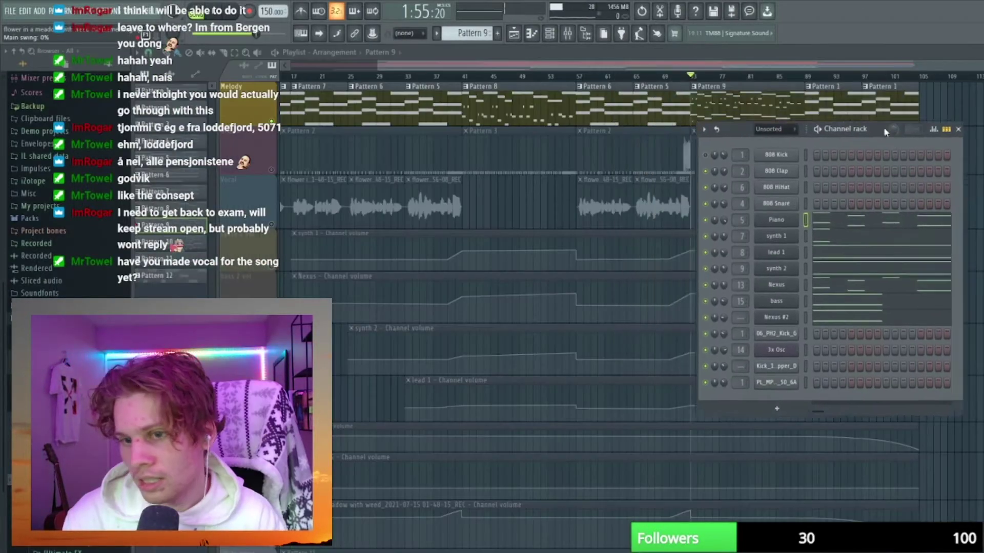
key("F6")
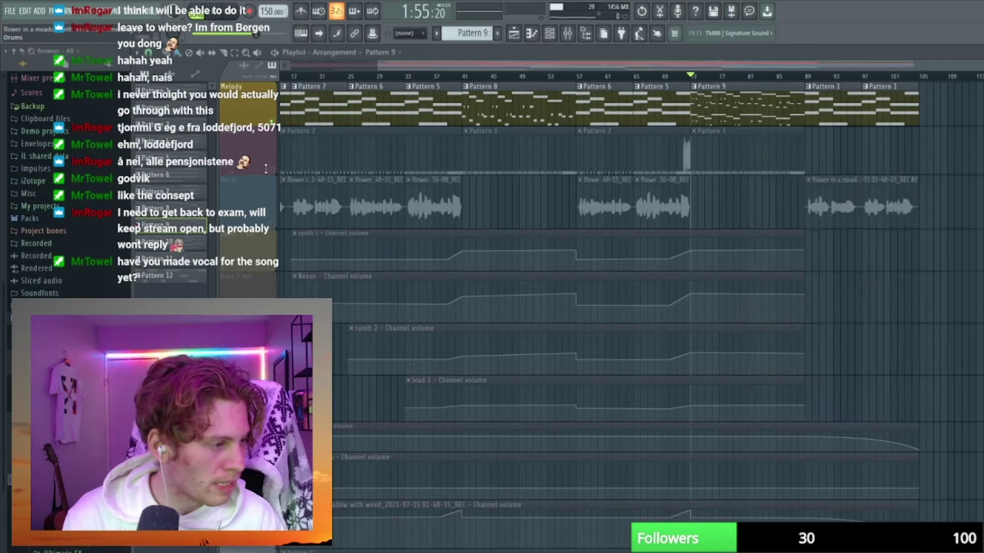
left_click(505, 152)
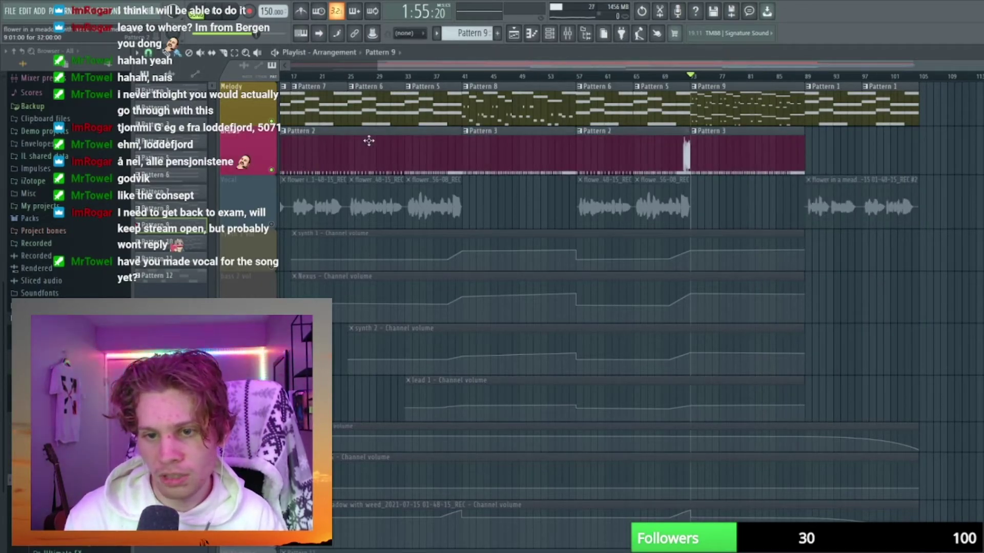
Open Pattern 2's 808 Clap notes in the piano roll, play them, and return to the channel rack.
key("F6")
key("F7")
key("space")
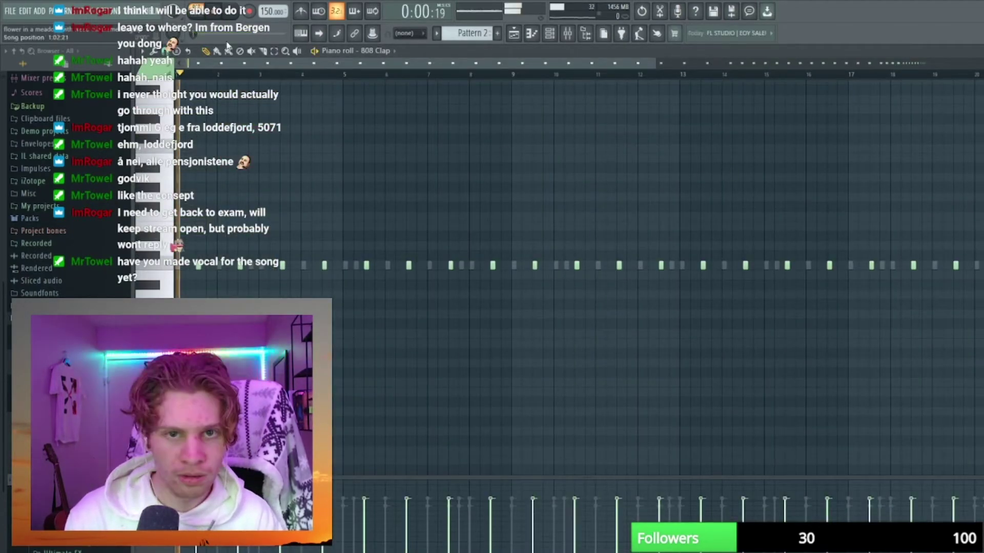
key("F7")
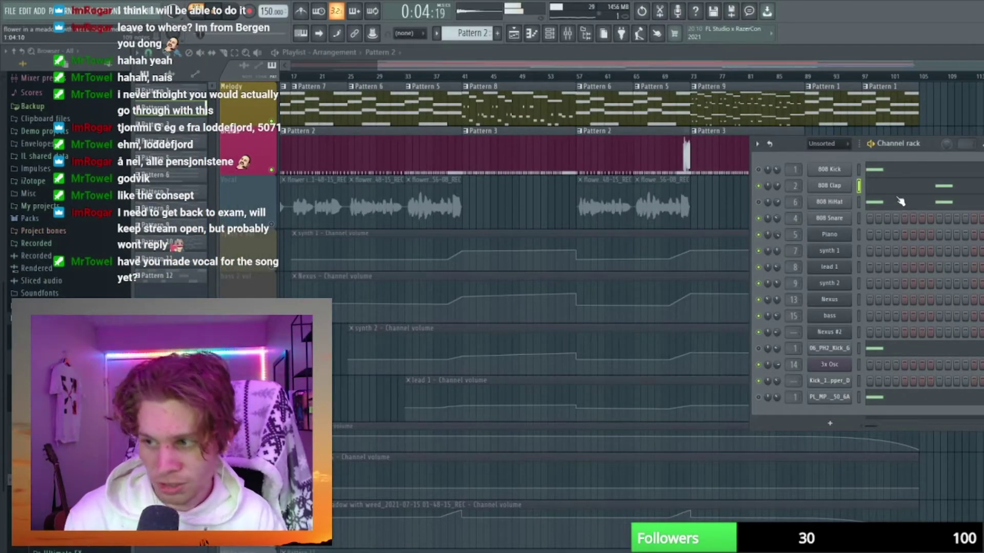
key("F7")
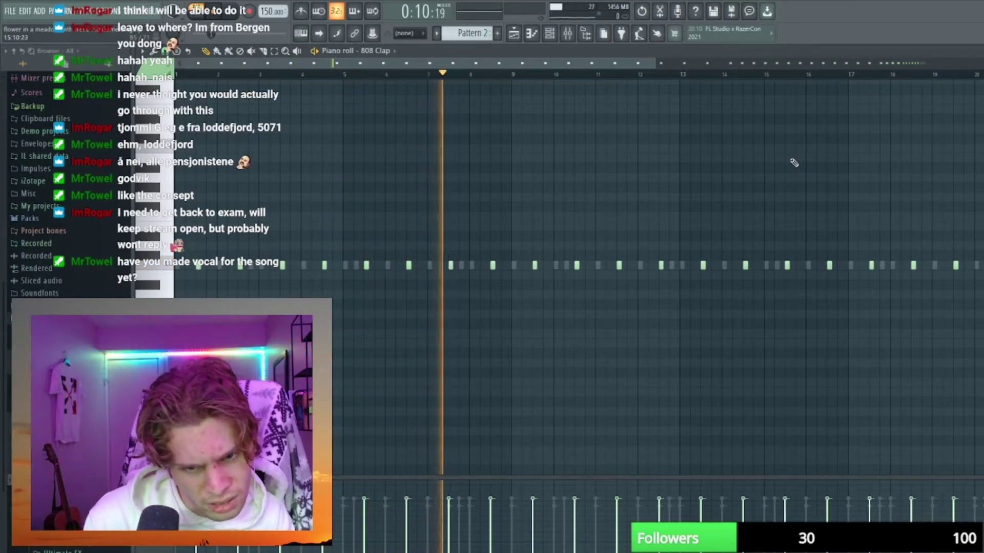
key("F7")
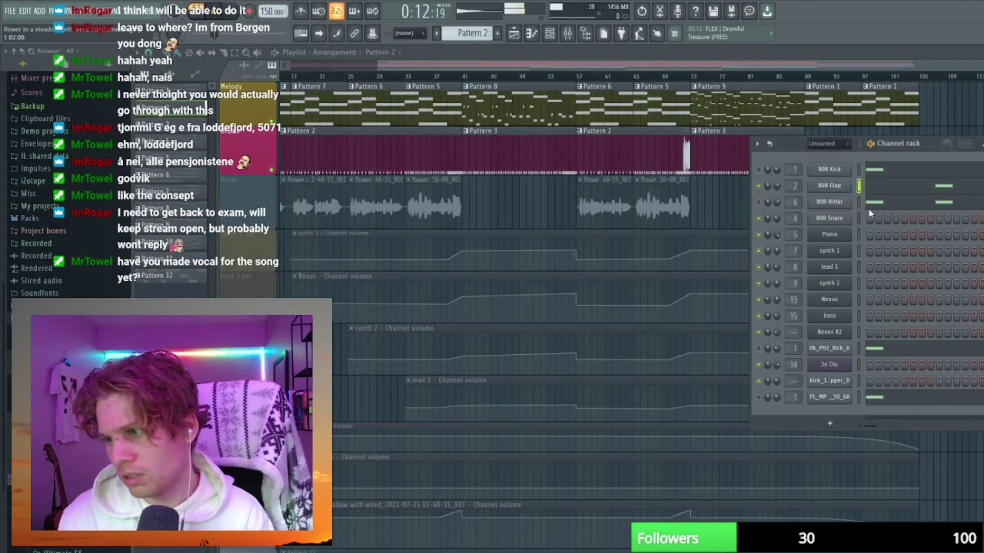
Unmute the 808 HiHat channel, and review Pattern 2's PL_MPOOT_Kick_50_6A notes in the piano roll during playback.
left_click(758, 202)
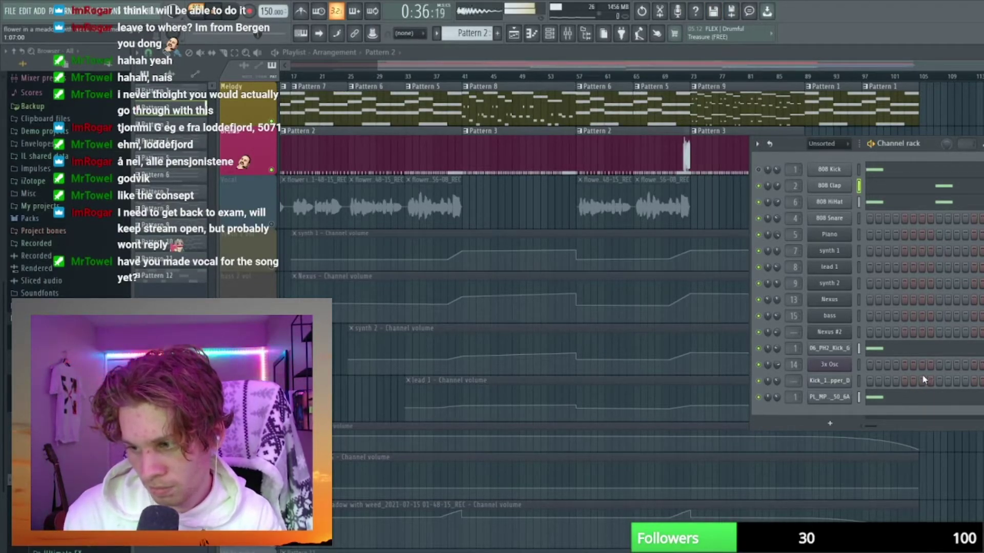
left_click(927, 394)
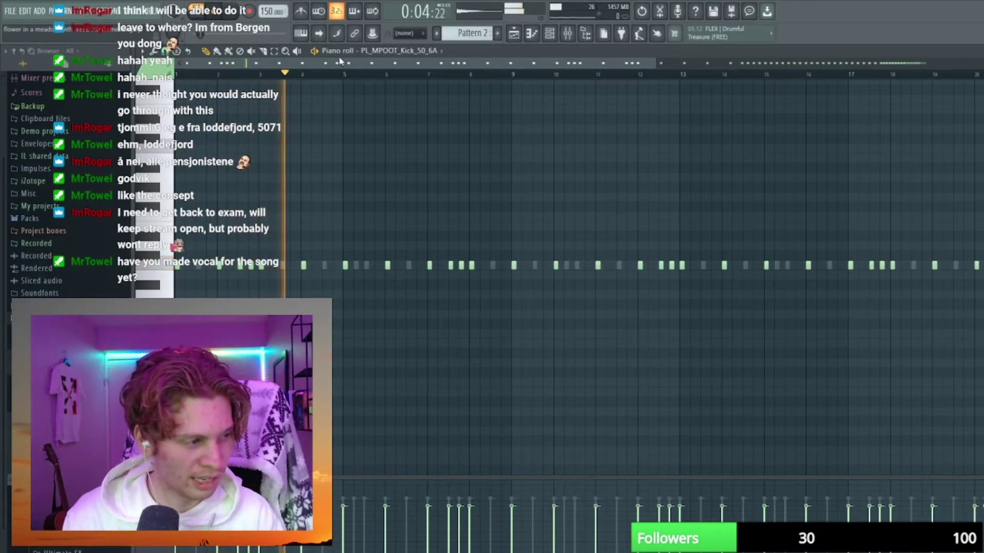
key("F7")
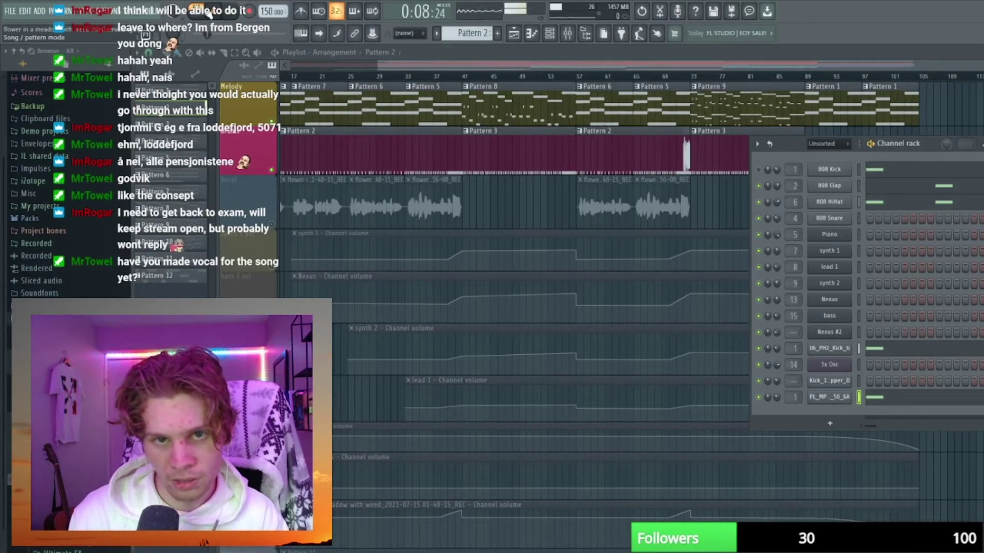
Stop Pattern 2, close the channel rack, and start playback from the beginning with the playlist in view.
key("space")
key("space")
key("F6")
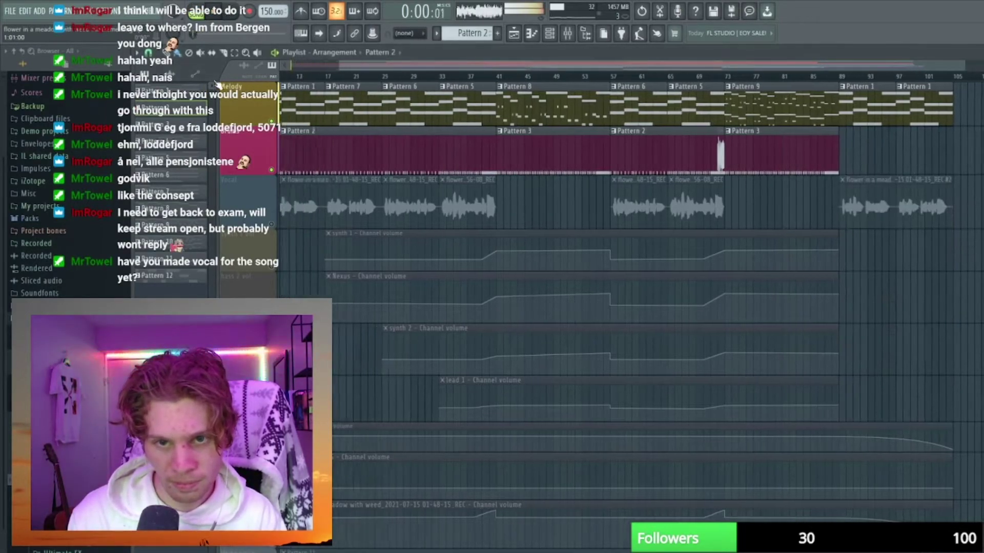
Mute the Melody track and play drum Pattern 3 from bar 41 with its notes shown in the channel rack.
left_click(338, 75)
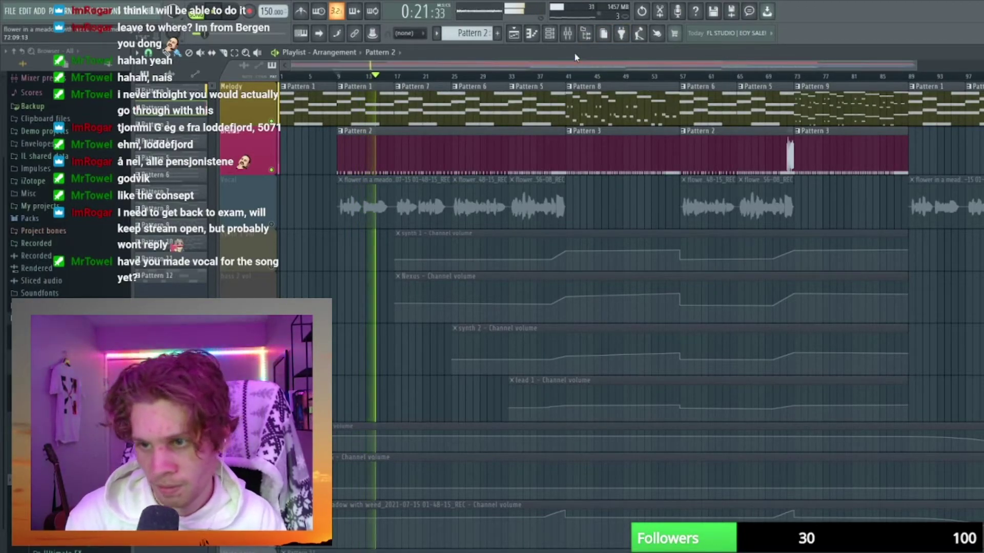
left_click(562, 81)
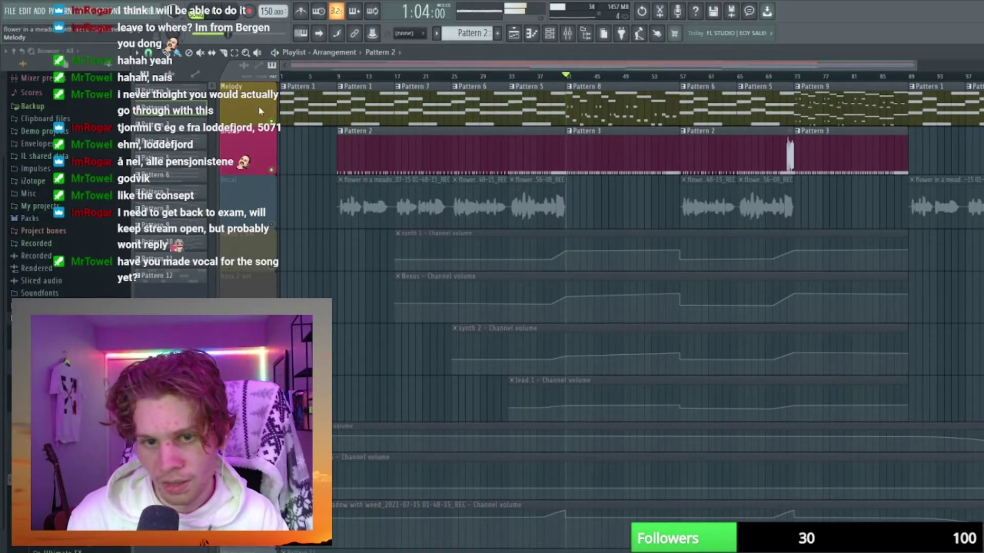
left_click(272, 122)
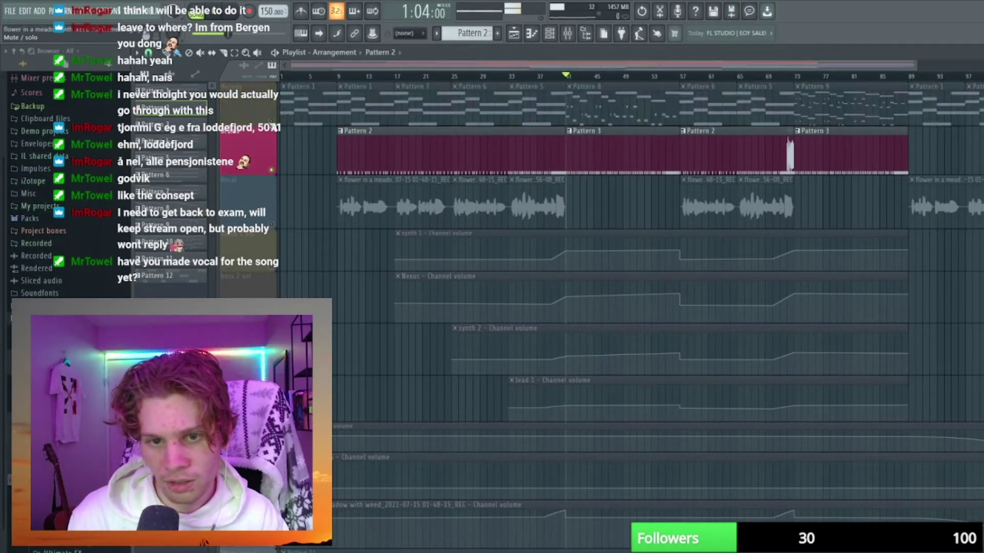
double_click(619, 152)
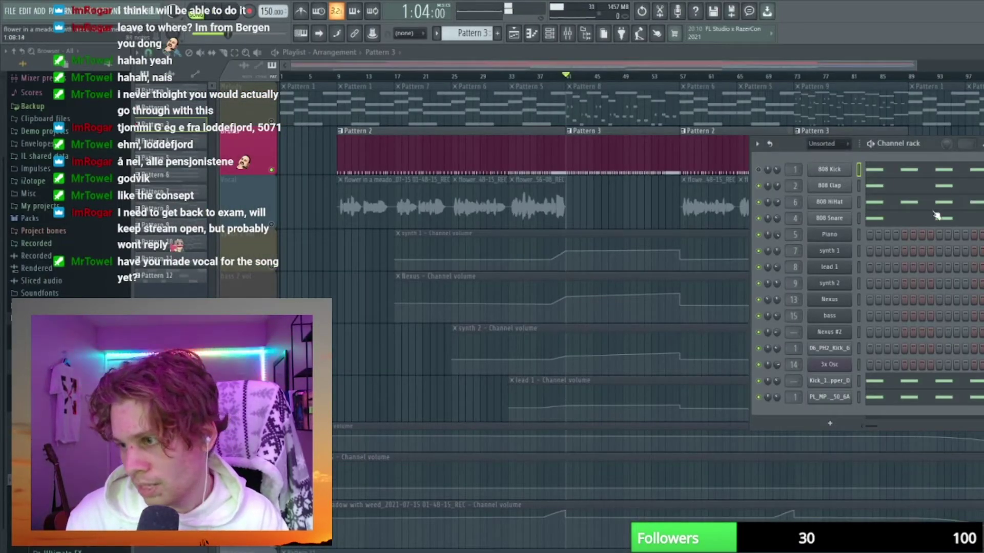
key("space")
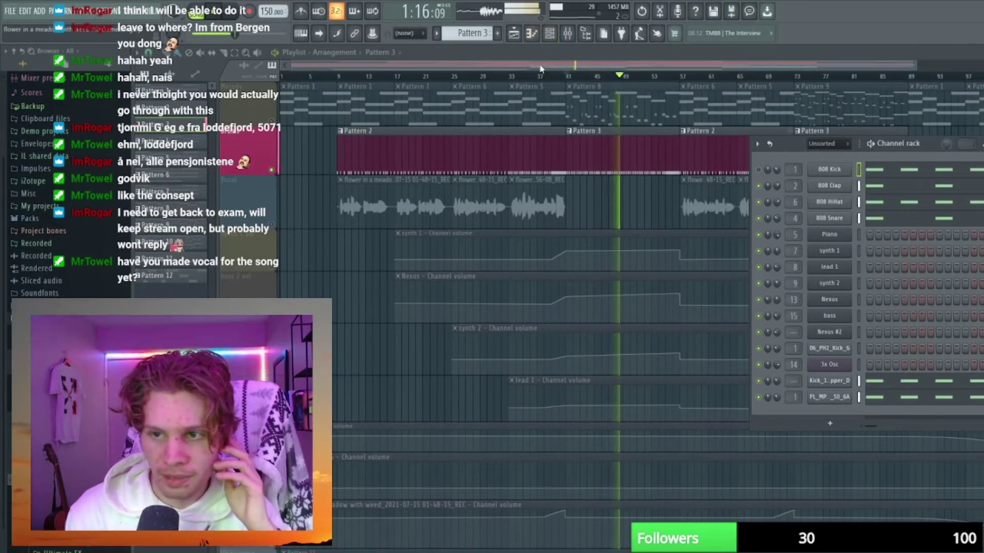
Close the channel rack, play the drums from bar 57 through the fill before the second Pattern 3, and stop.
left_click(551, 36)
left_click_drag(605, 65, 638, 64)
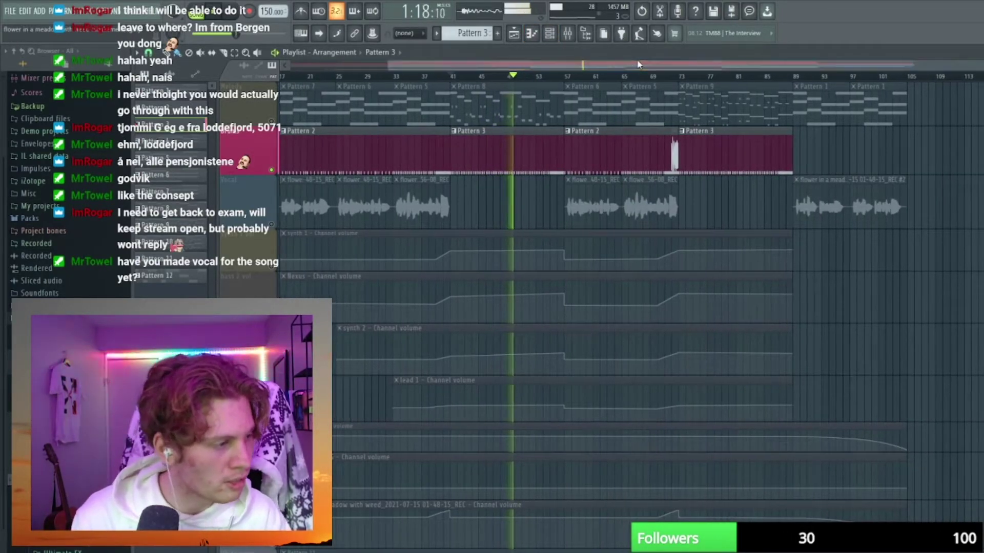
left_click(566, 76)
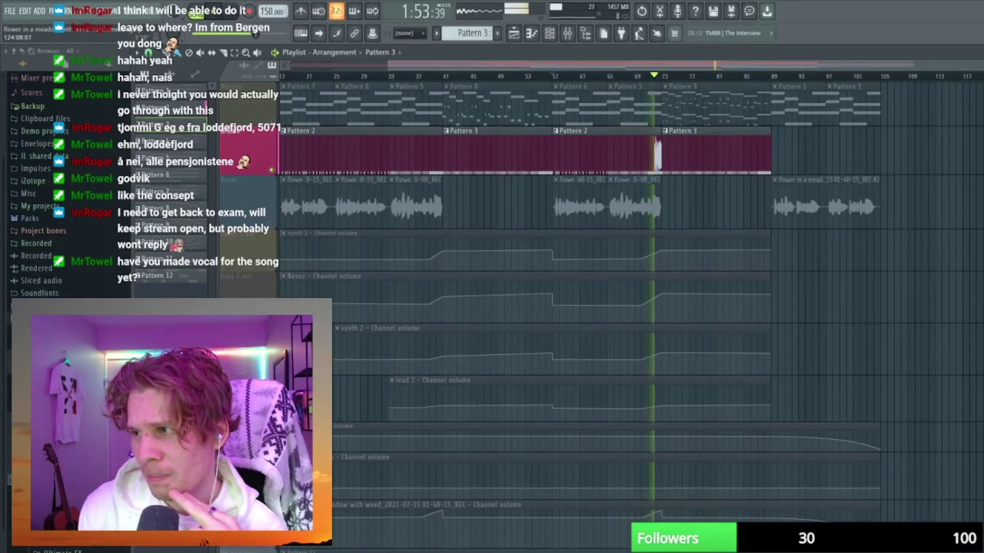
key("Page_Up")
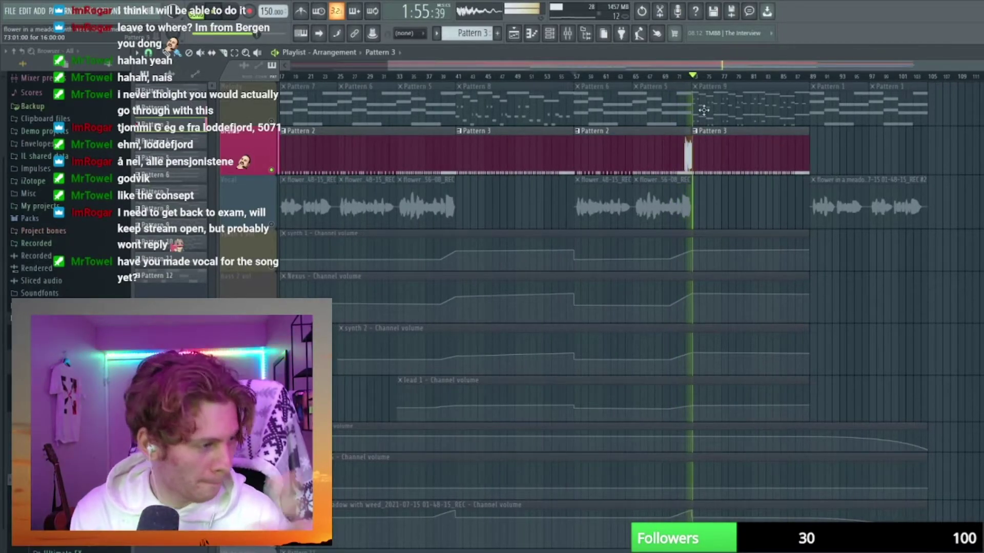
key("space")
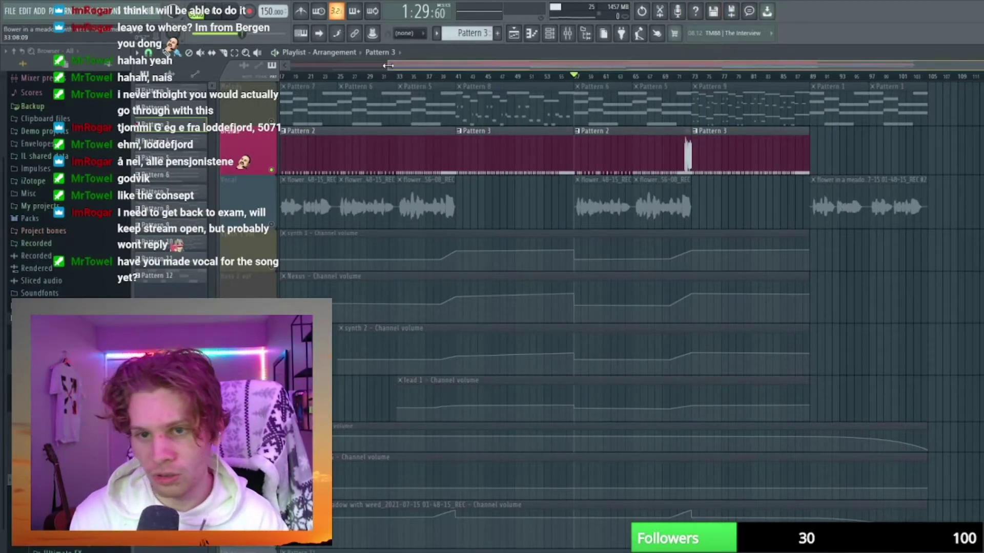
Unmute the Melody and Vocal tracks, and play the Vocal track soloed from bar 9.
left_click_drag(389, 65, 288, 65)
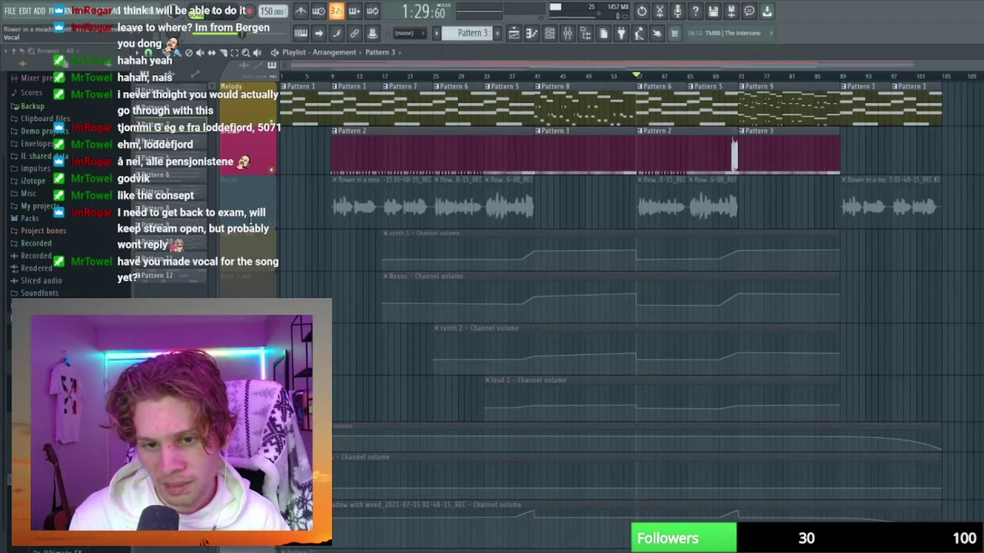
left_click(272, 225)
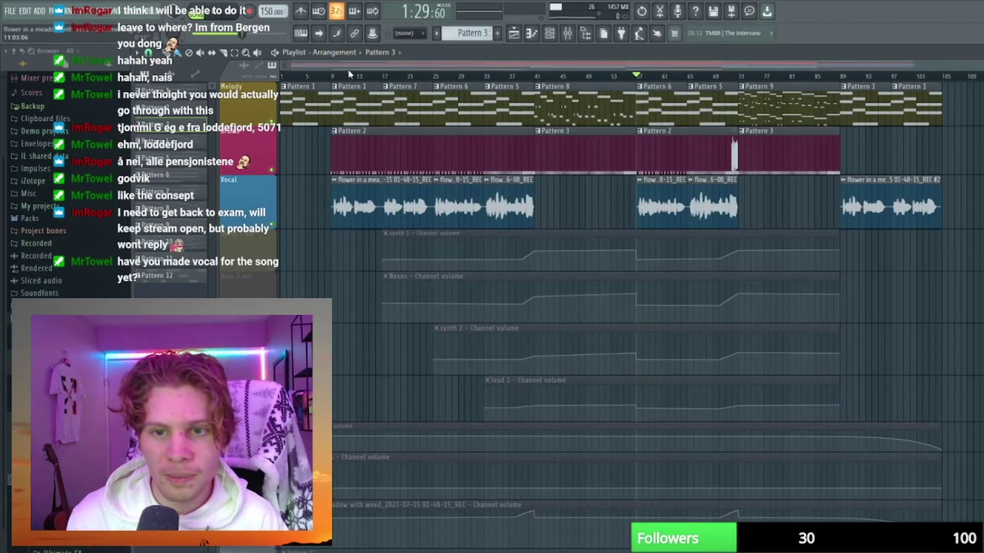
left_click(350, 74)
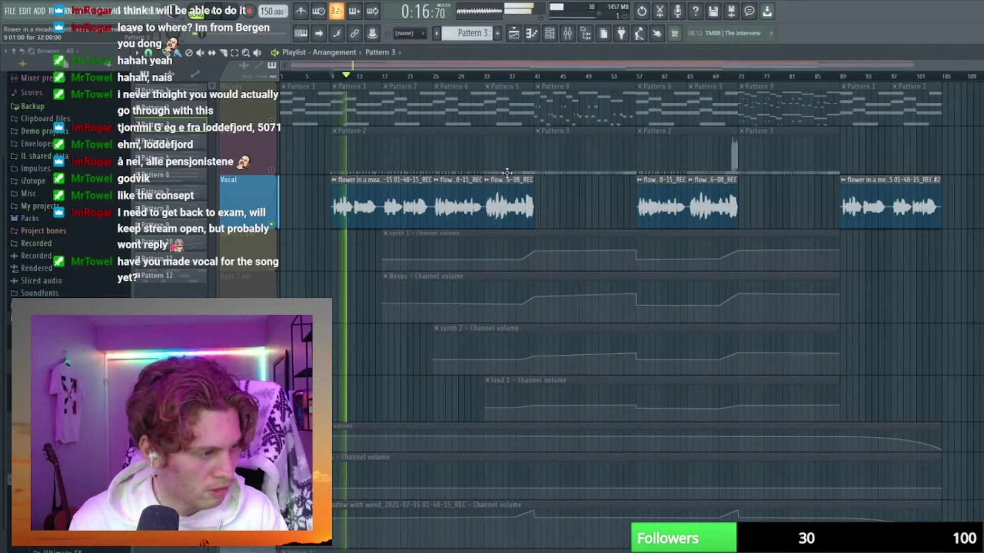
Select the first vocal recording's clip, show its REC mixer track with the effects chain during playback, and stop.
left_click(424, 181)
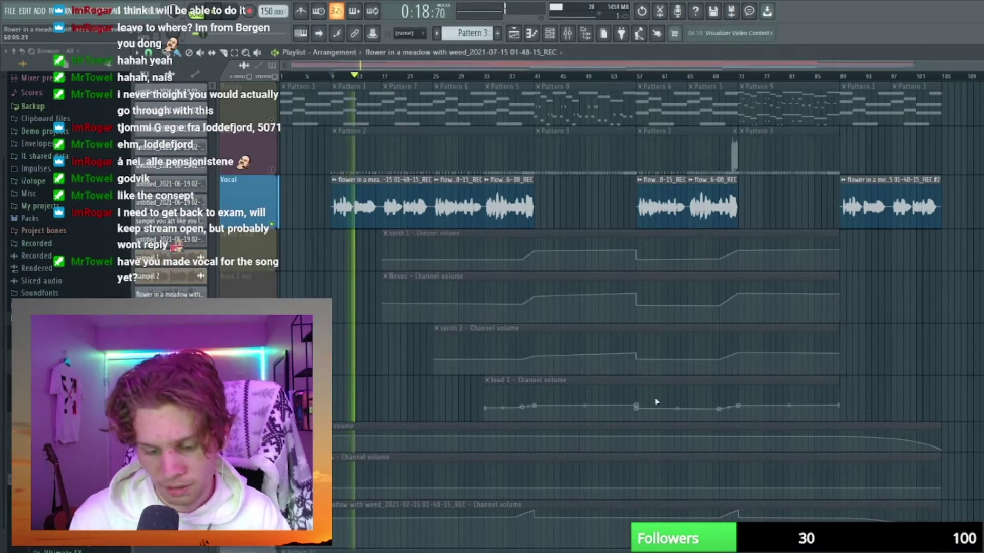
key("F6")
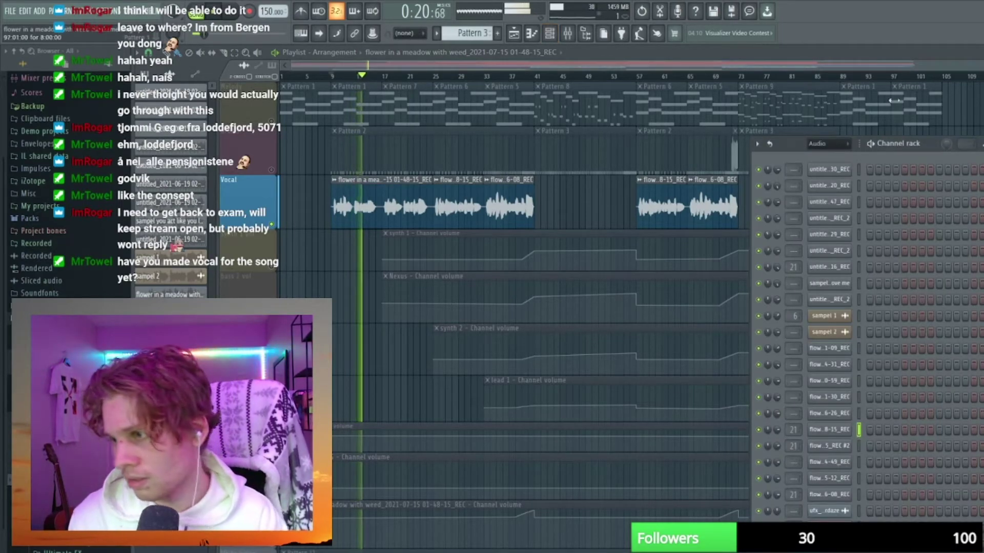
key("F6")
key("F9")
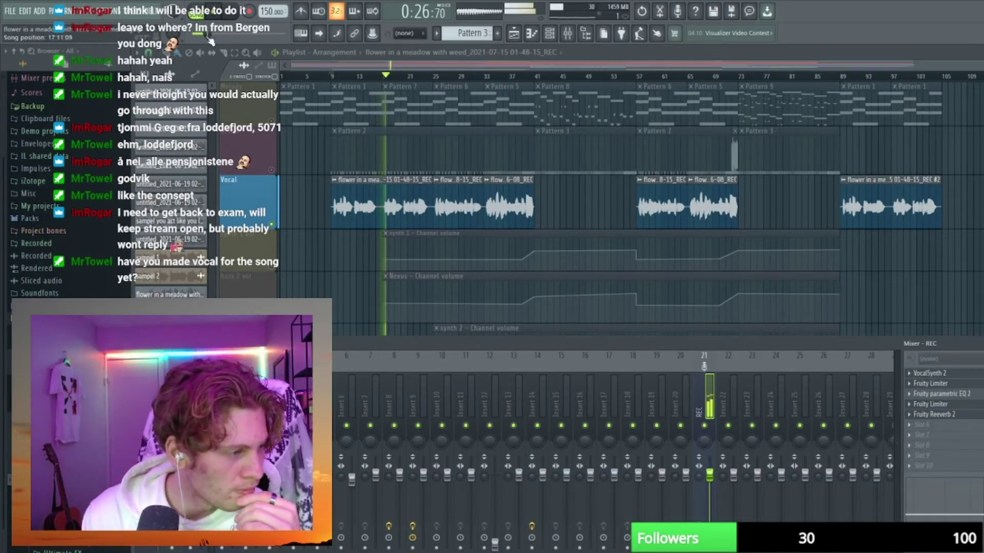
left_click(218, 14)
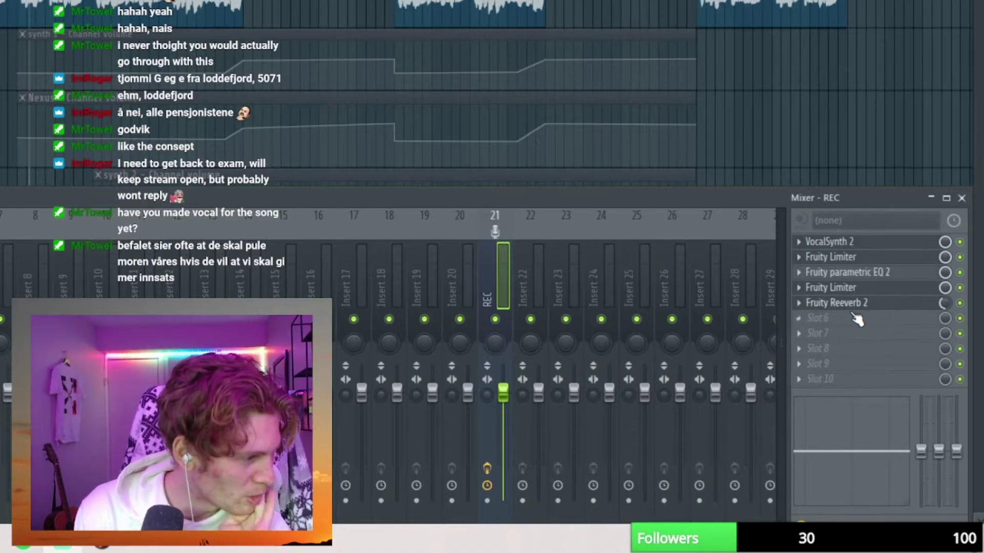
Open VocalSynth 2 on the REC track, and disable both Fruity Limiters, Fruity parametric EQ 2 and Fruity Reeverb 2.
left_click(842, 246)
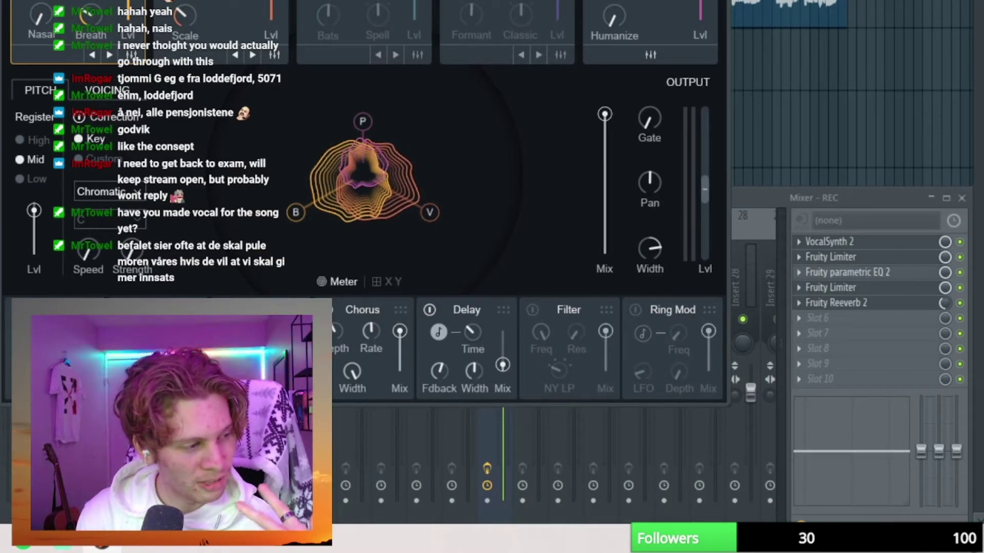
left_click(960, 257)
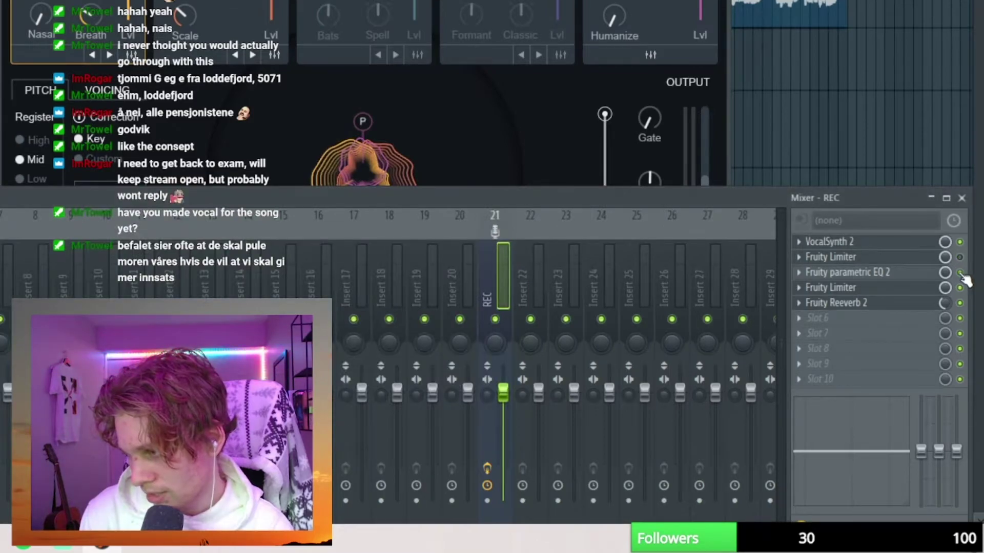
left_click(960, 303)
left_click(960, 287)
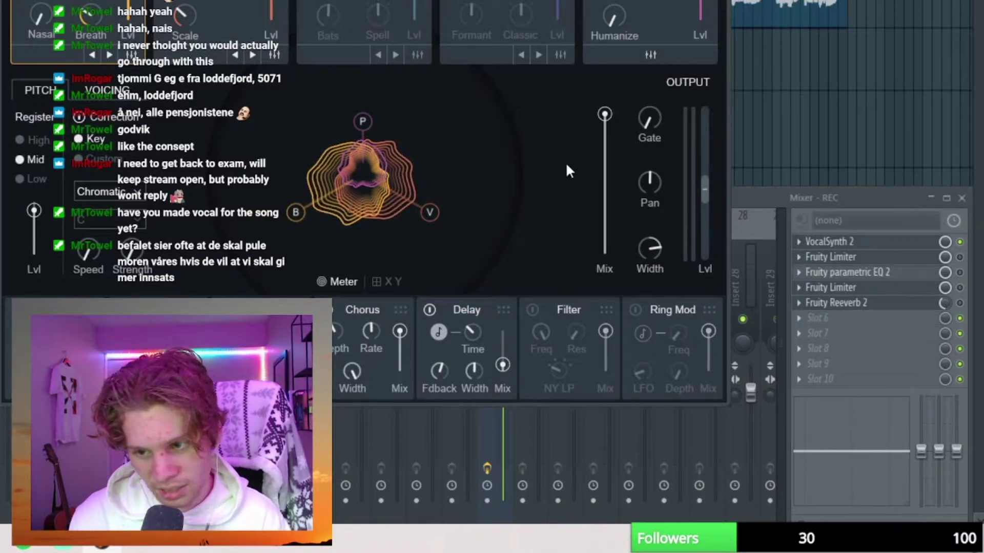
Re-enable the first Fruity Limiter and Fruity parametric EQ 2, and examine the EQ curve while briefly playing the vocal.
left_click(758, 246)
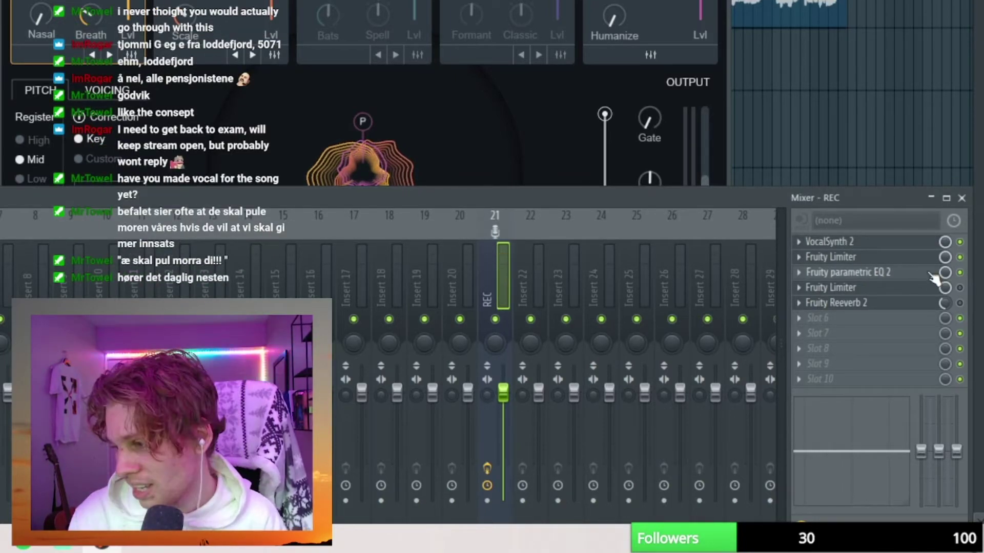
left_click(878, 277)
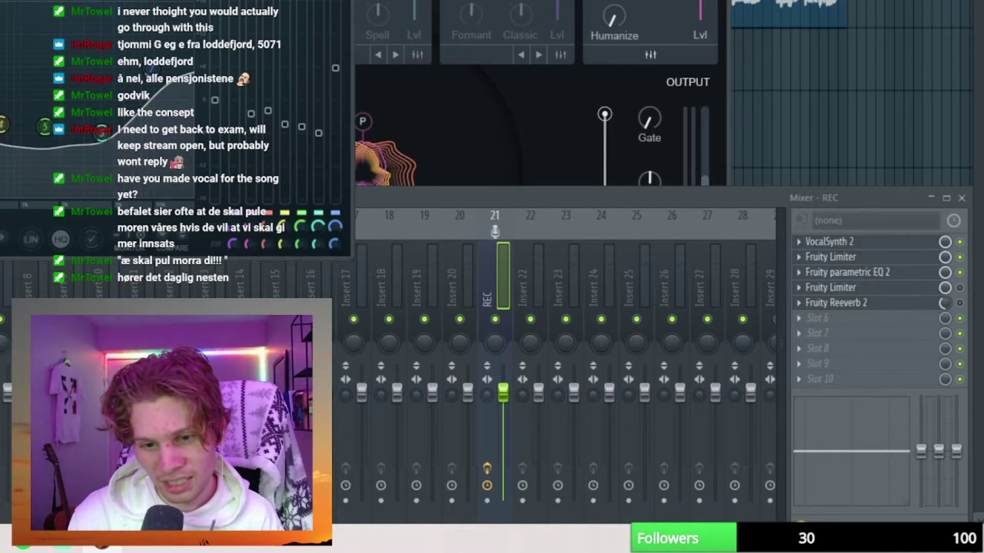
left_click(861, 273)
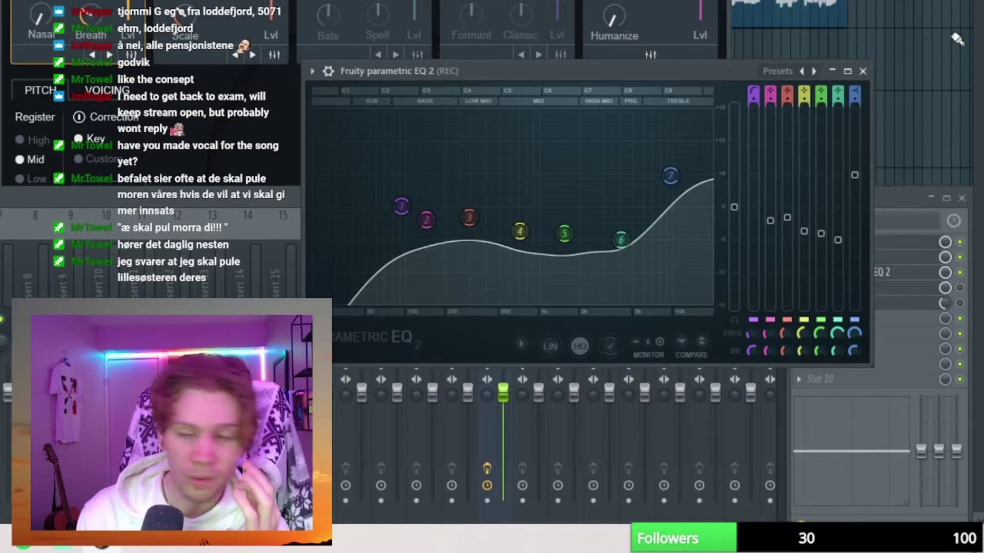
key("space")
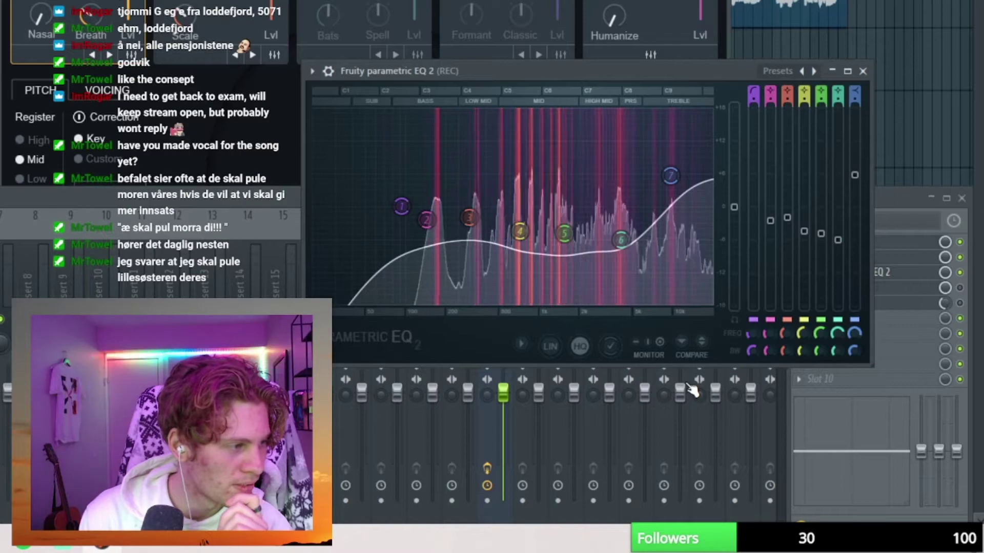
key("space")
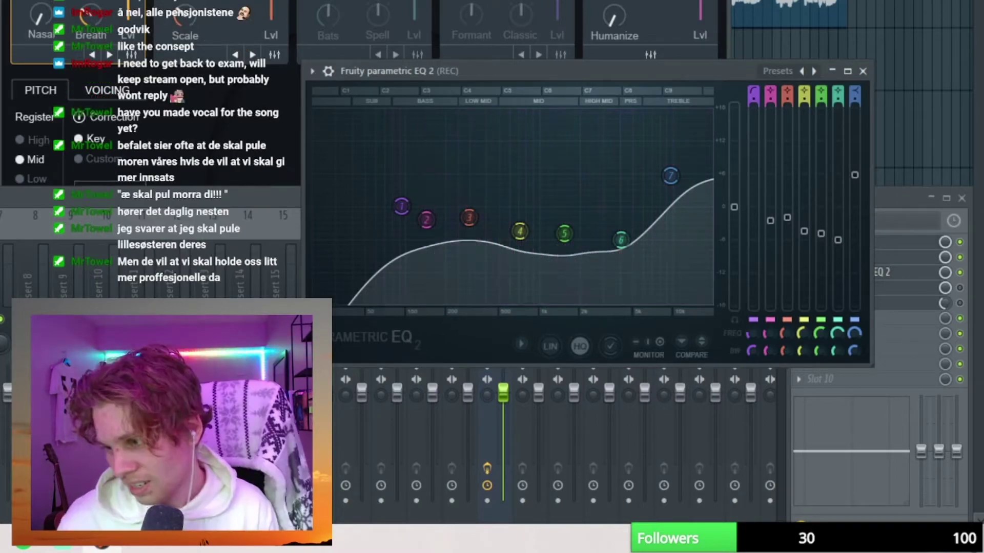
Re-enable the second Fruity Limiter and view its settings, re-enable Fruity Reeverb 2, and return to the playlist.
left_click(902, 200)
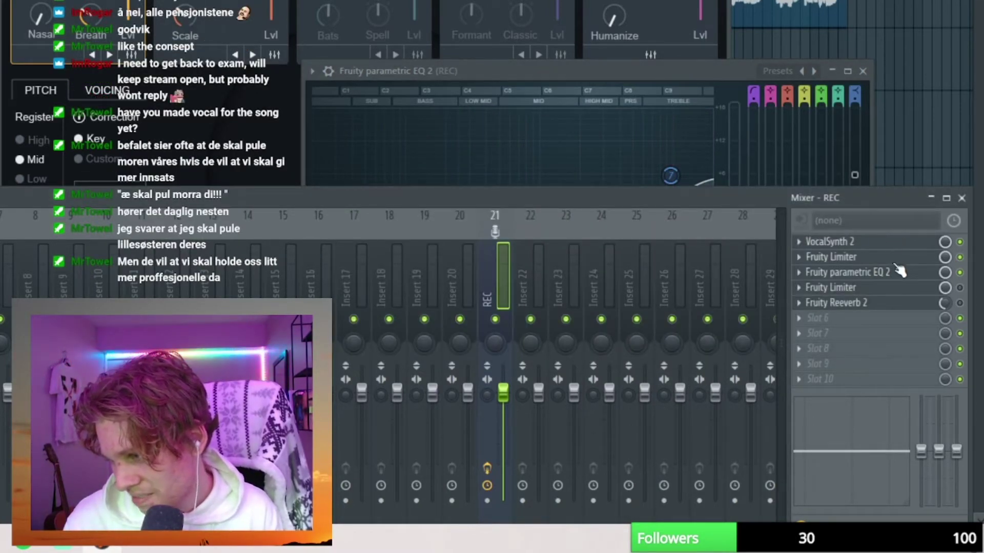
left_click(866, 292)
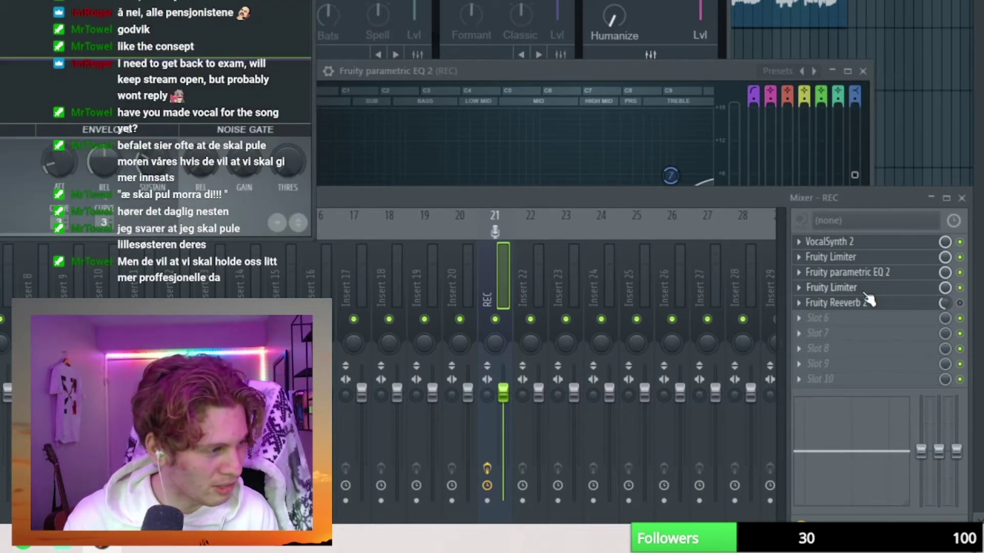
left_click(865, 293)
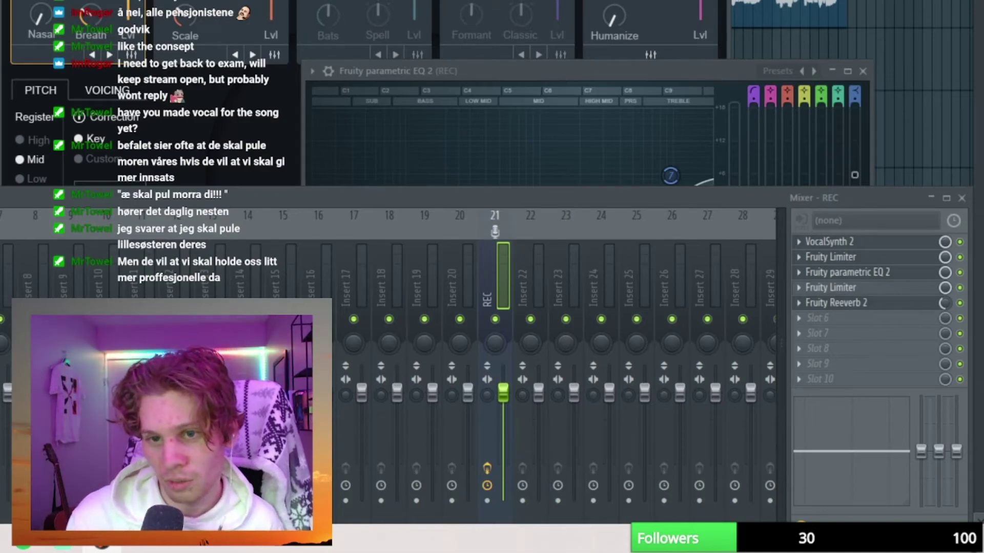
key("F12")
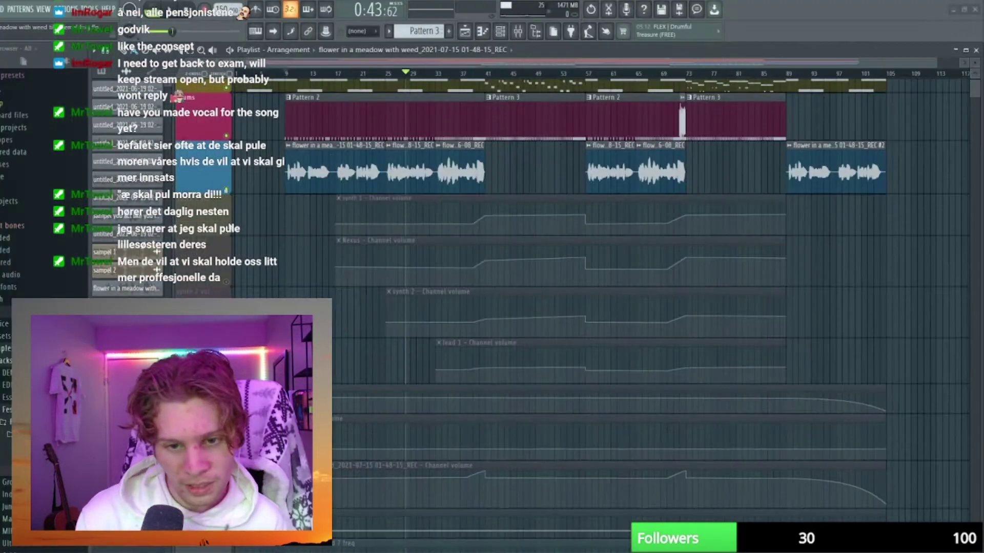
Move the playhead to bar 17 and unmute the volume automation tracks for synth 1, Nexus, synth 2, lead 1, piano and drums.
left_click(247, 59)
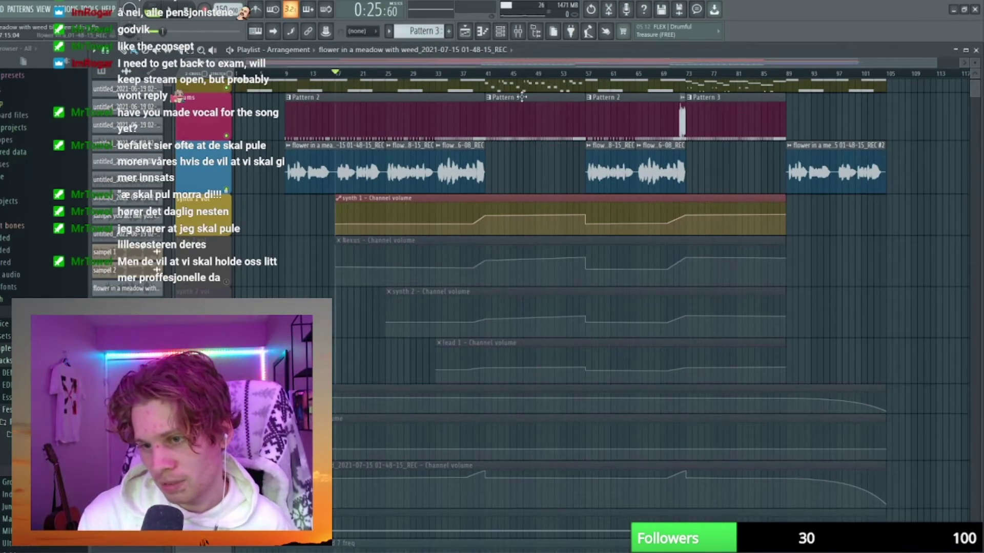
mouse_move(362, 212)
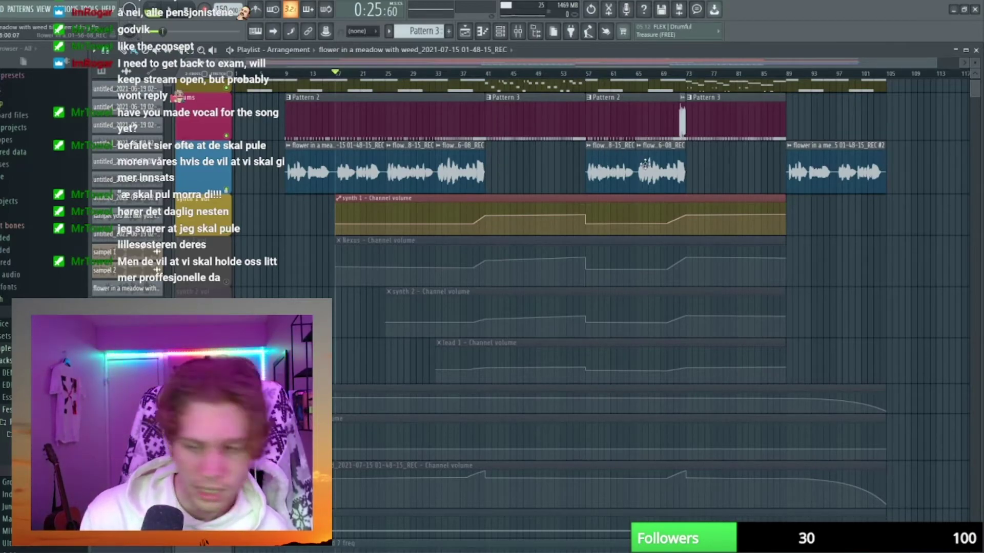
left_click(227, 282)
left_click(227, 333)
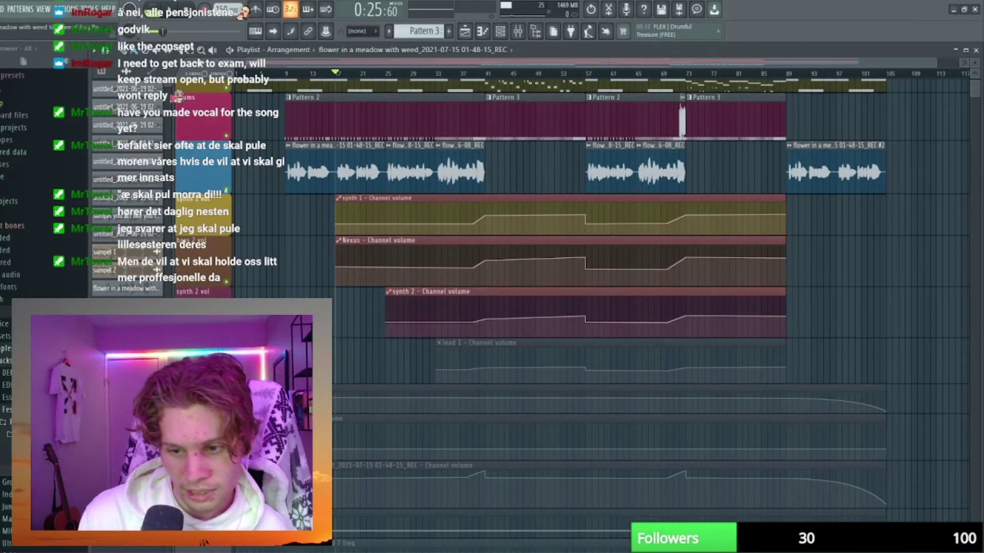
left_click(227, 384)
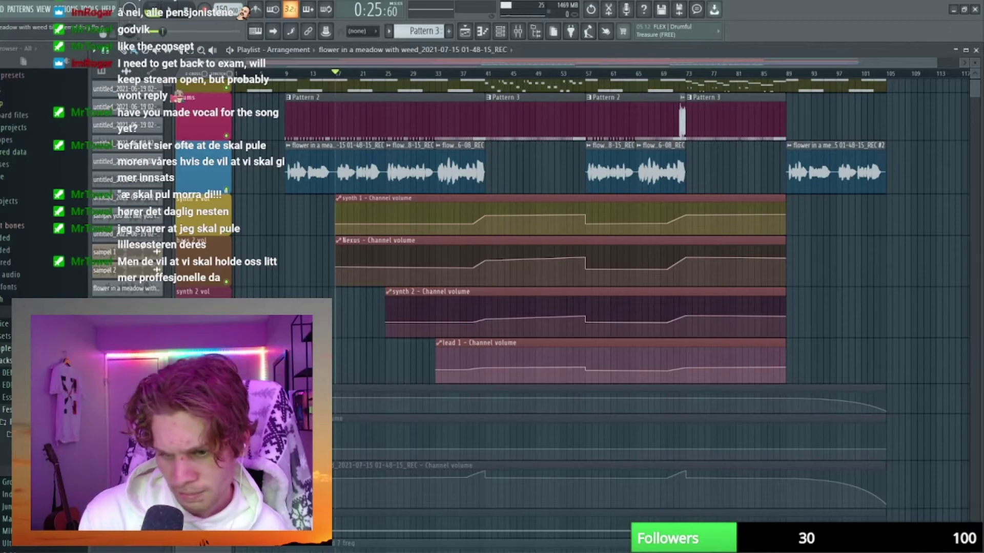
left_click(227, 410)
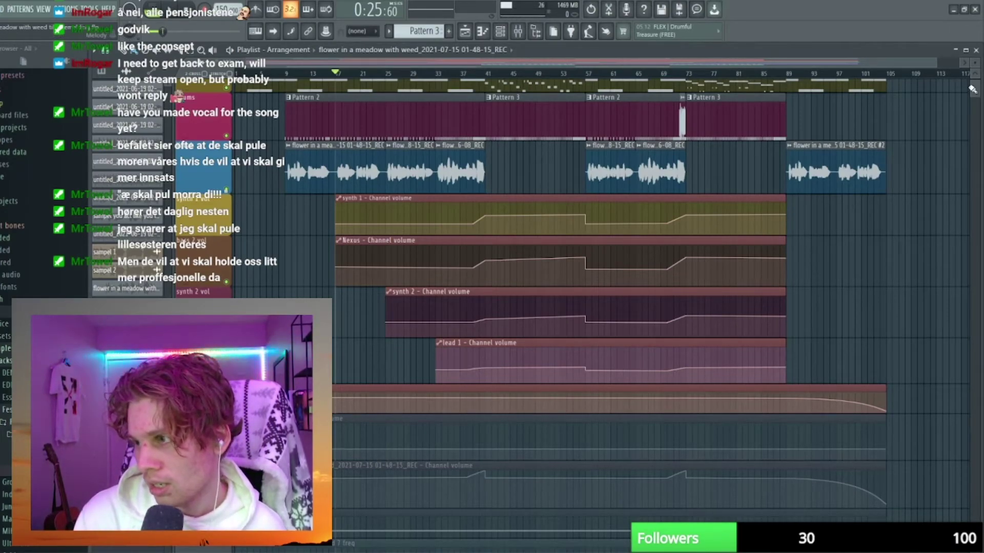
left_click_drag(975, 89, 975, 99)
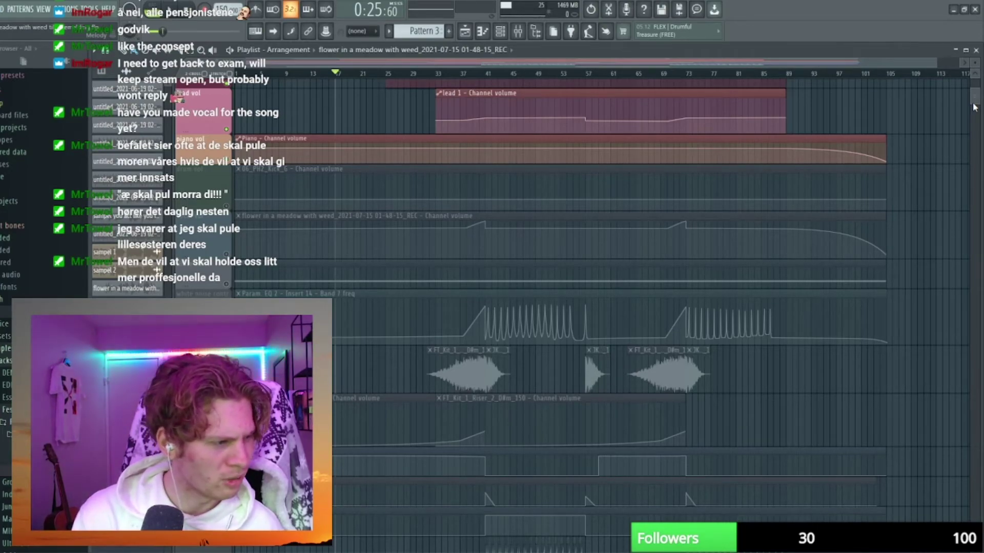
left_click(226, 206)
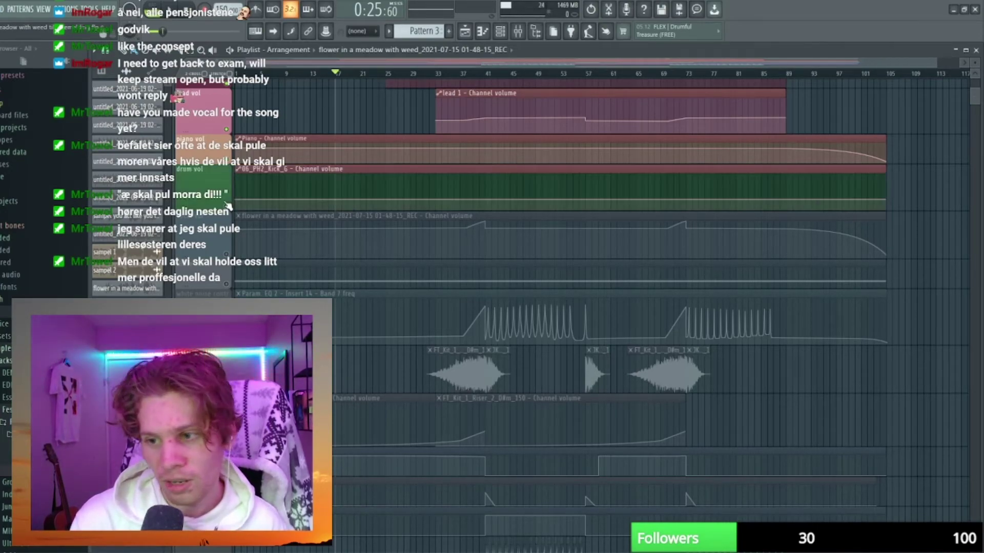
Unmute the vocal volume automation track and move the playhead to bar 39 to examine its volume rise.
left_click(227, 255)
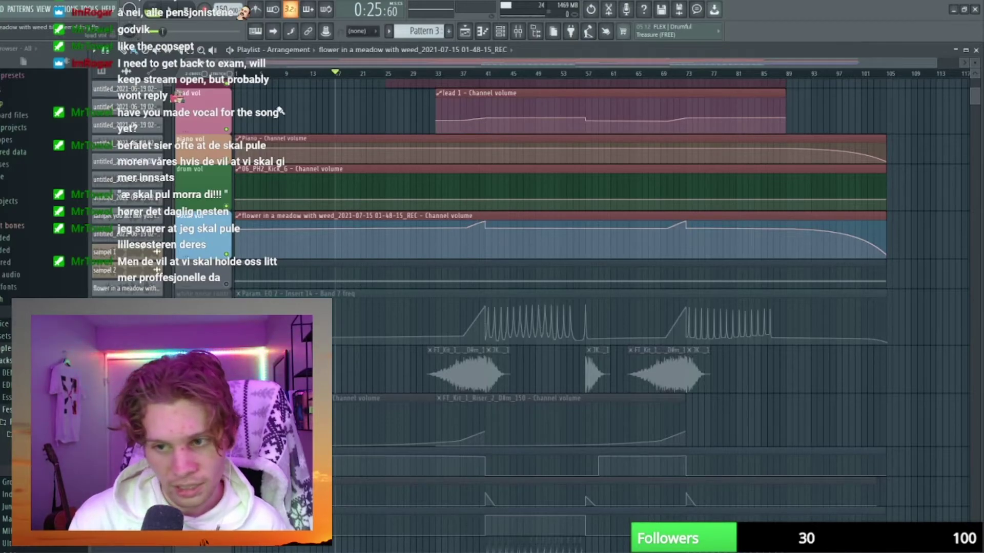
left_click(348, 75)
left_click(472, 73)
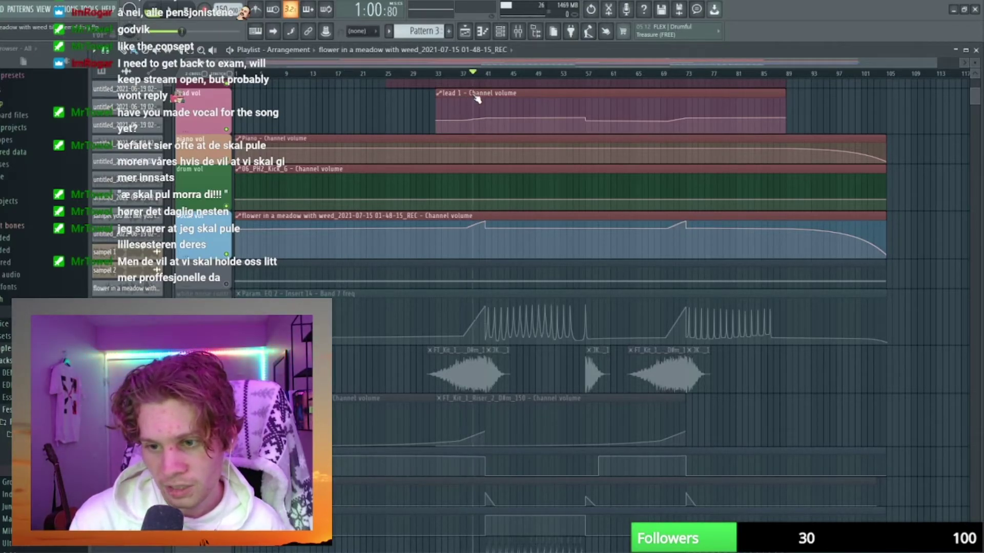
left_click_drag(481, 97, 827, 126)
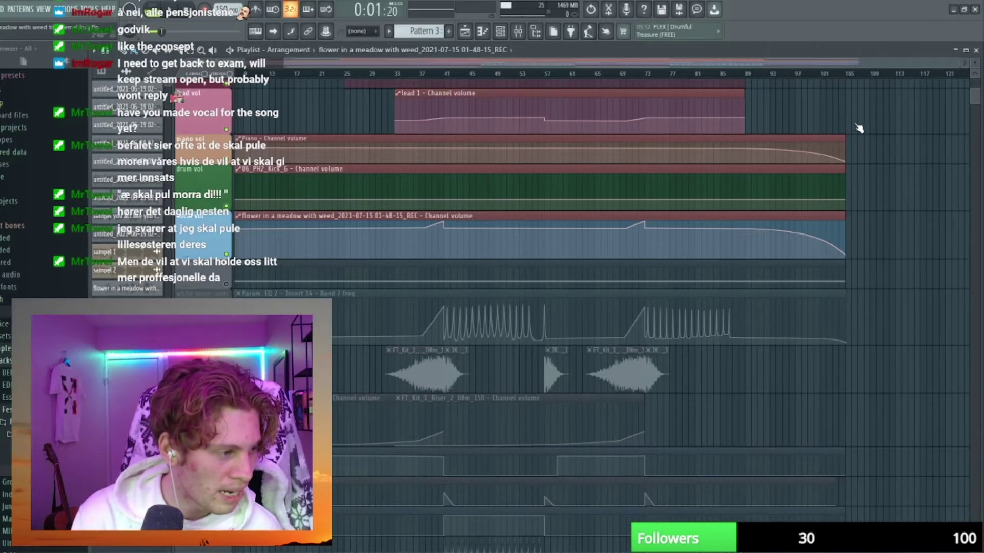
Return the playhead to the song's start and unmute the white noise and white noise control tracks.
key("space")
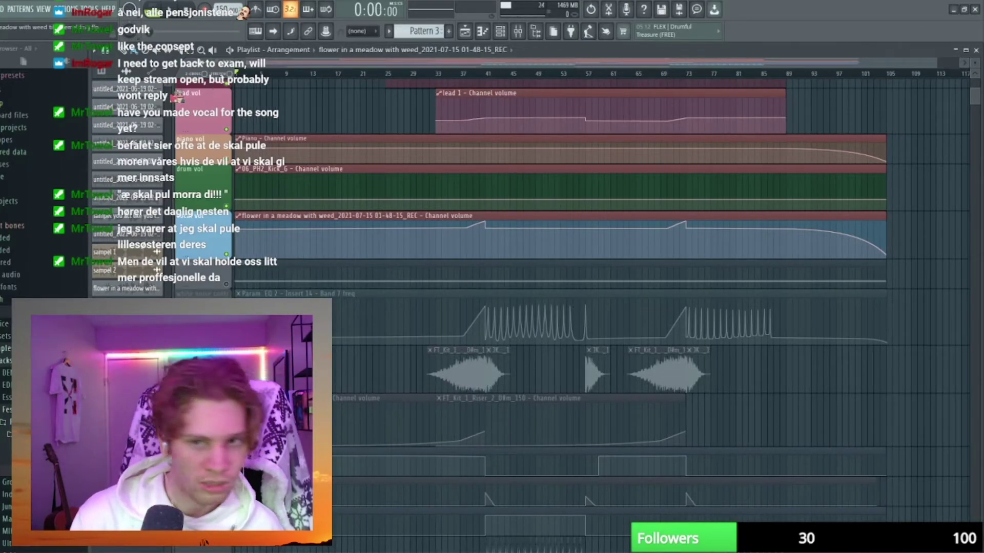
key("space")
key("space")
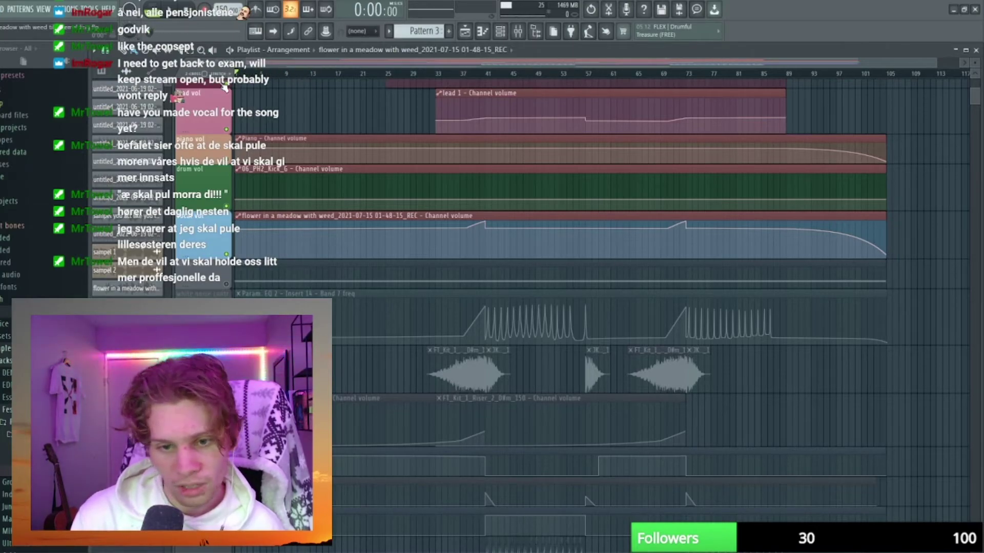
key("space")
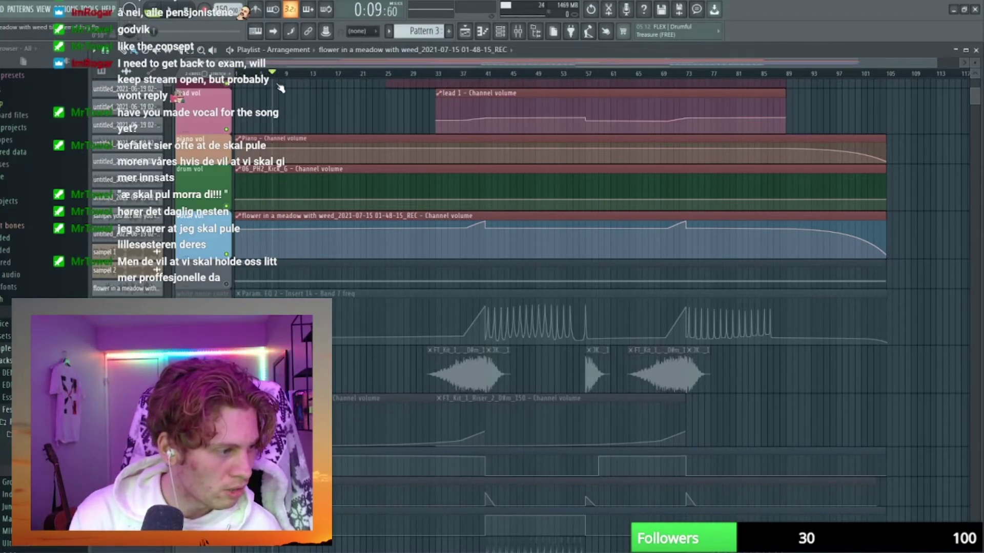
key("space")
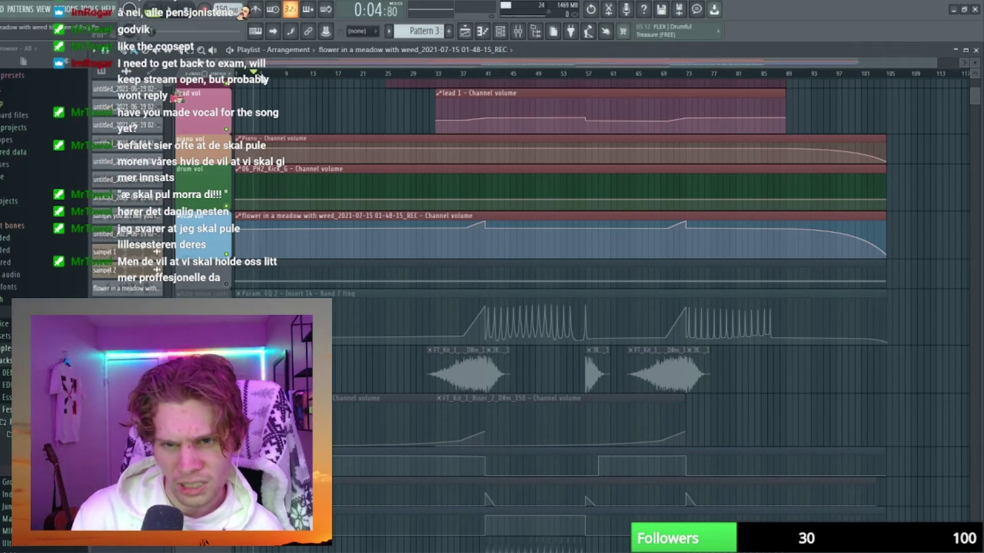
key("space")
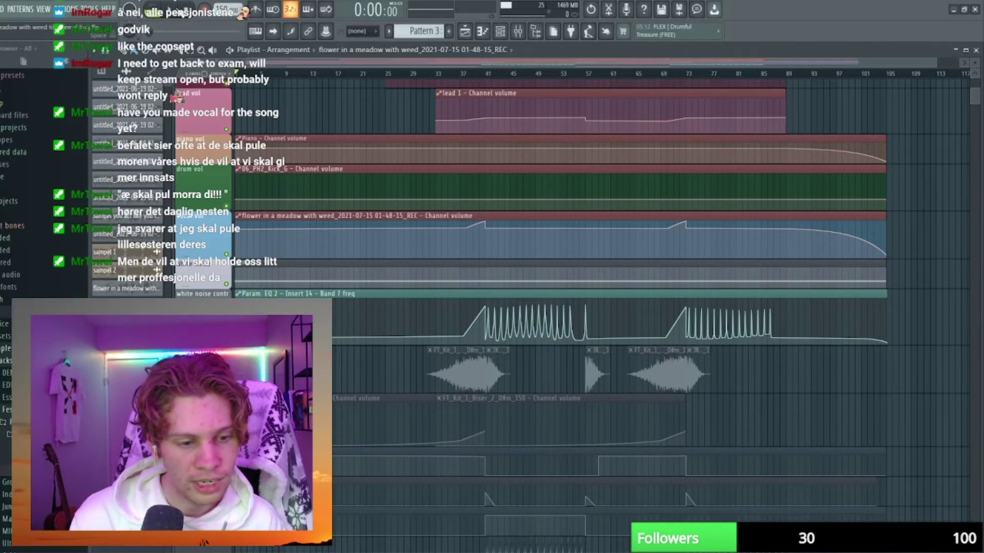
Play the white noise filter automation from bar 39, and unmute the riser/uplifter/impact track.
left_click(459, 73)
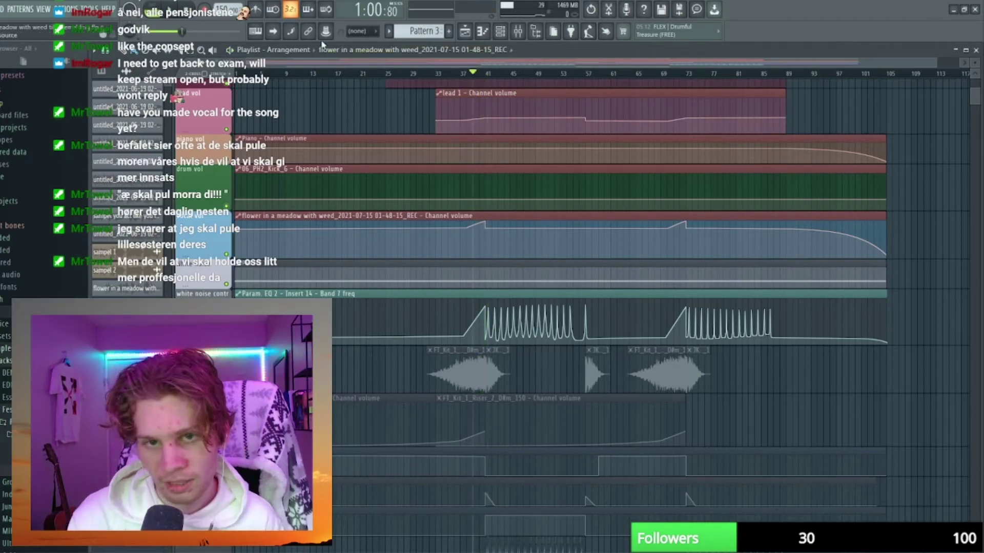
key("space")
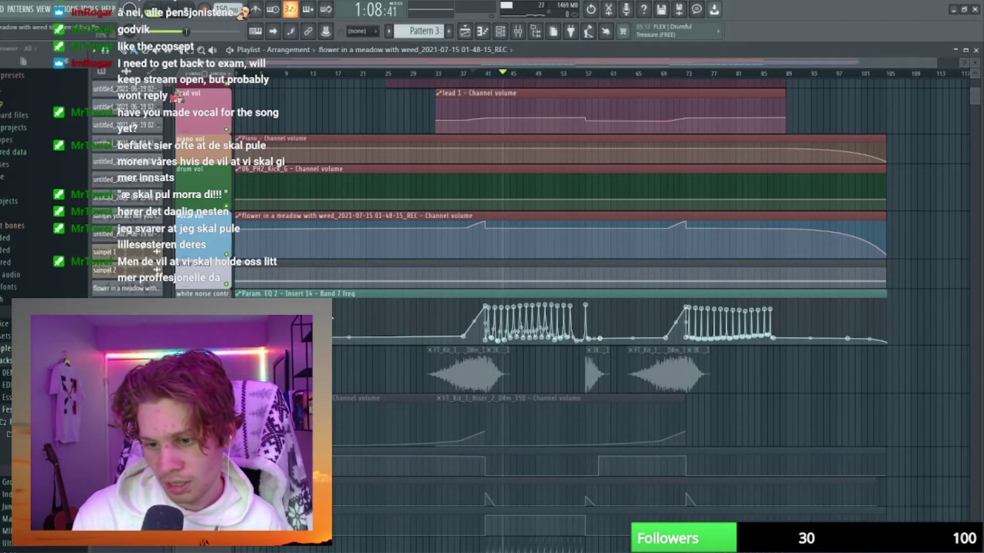
key("ctrl+z")
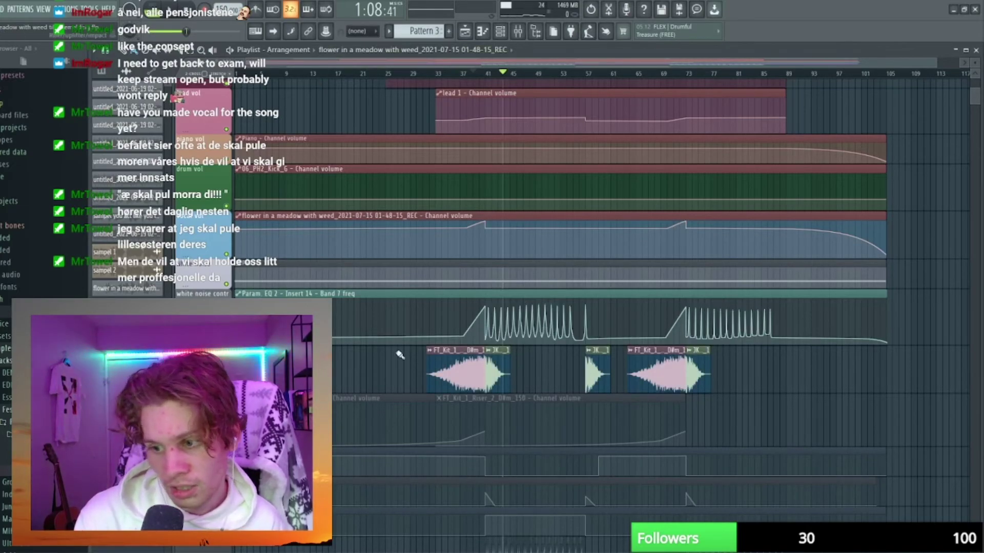
Move the playhead to bar 31 and play the riser and impact samples past the drop at bar 41.
left_click(429, 73)
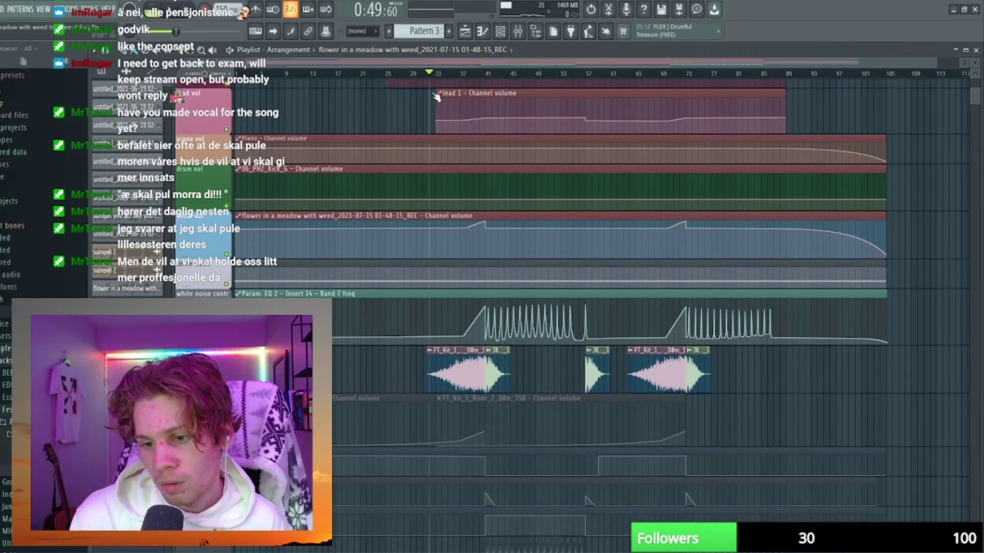
key("space")
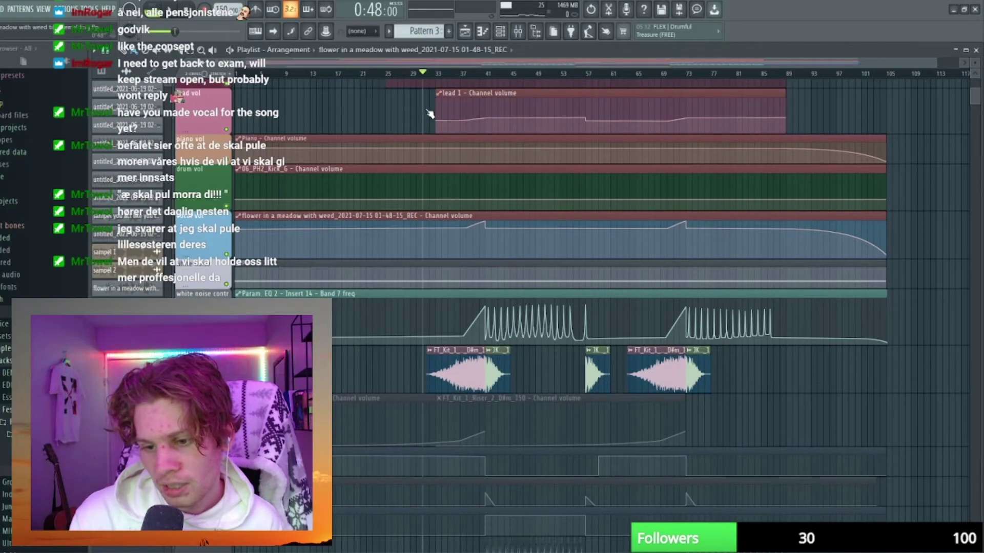
key("space")
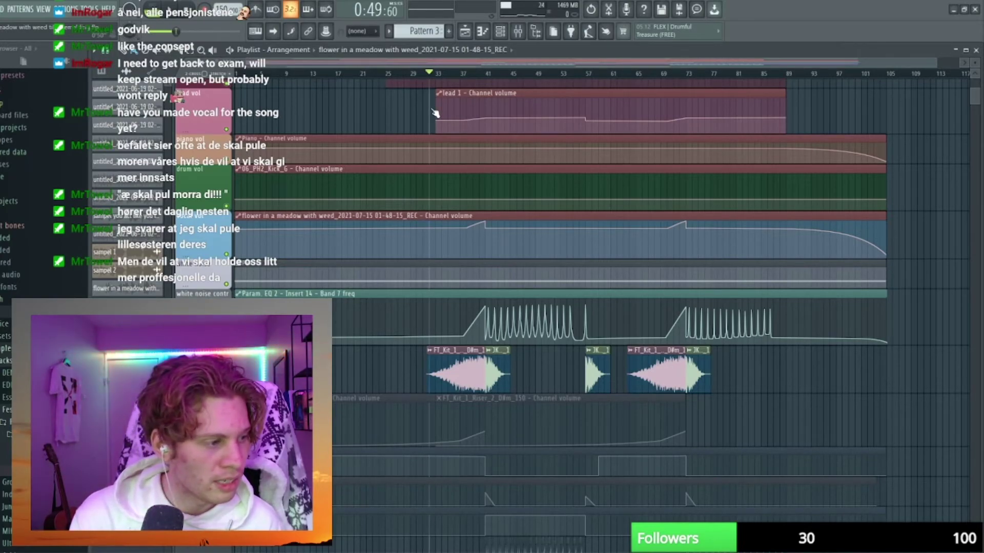
key("space")
key("space")
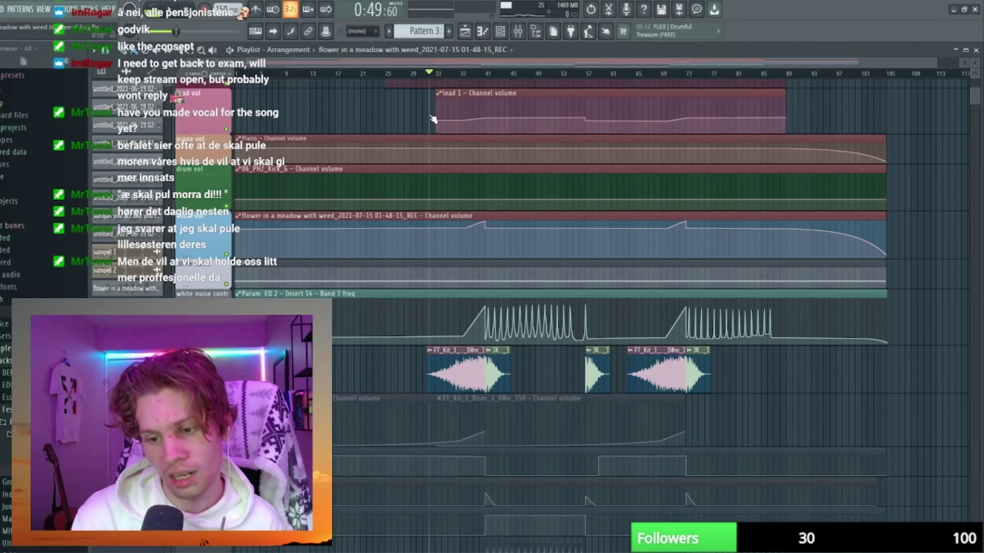
key("space")
key("space")
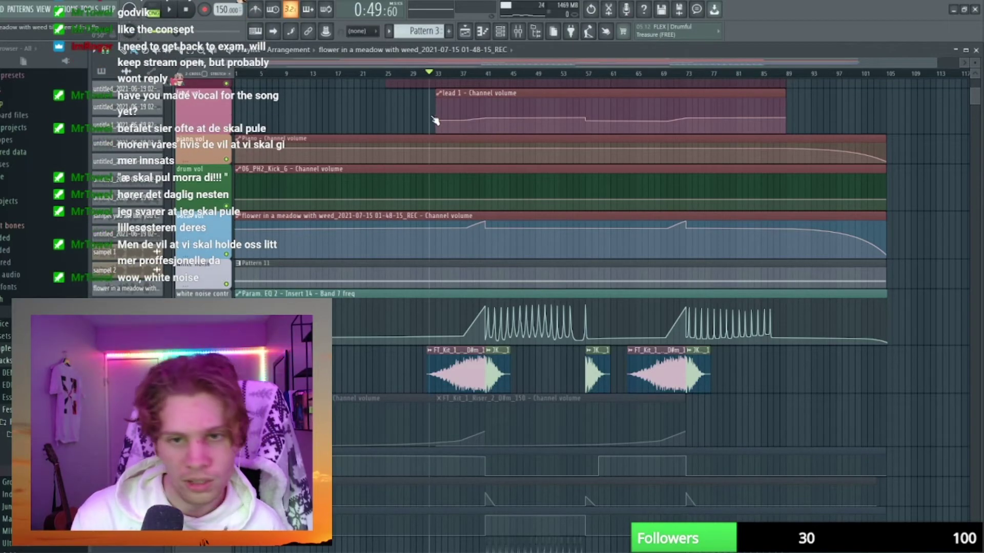
key("space")
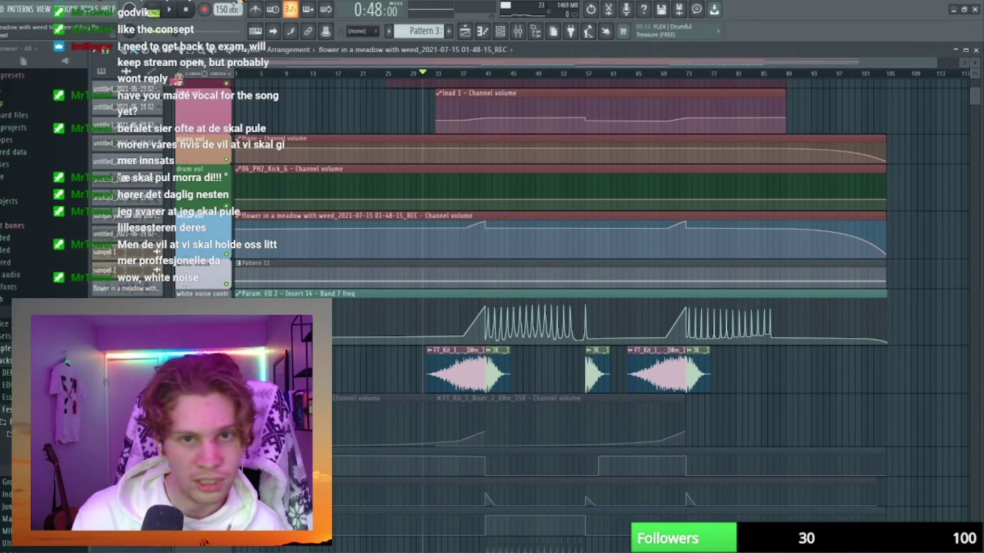
left_click(167, 9)
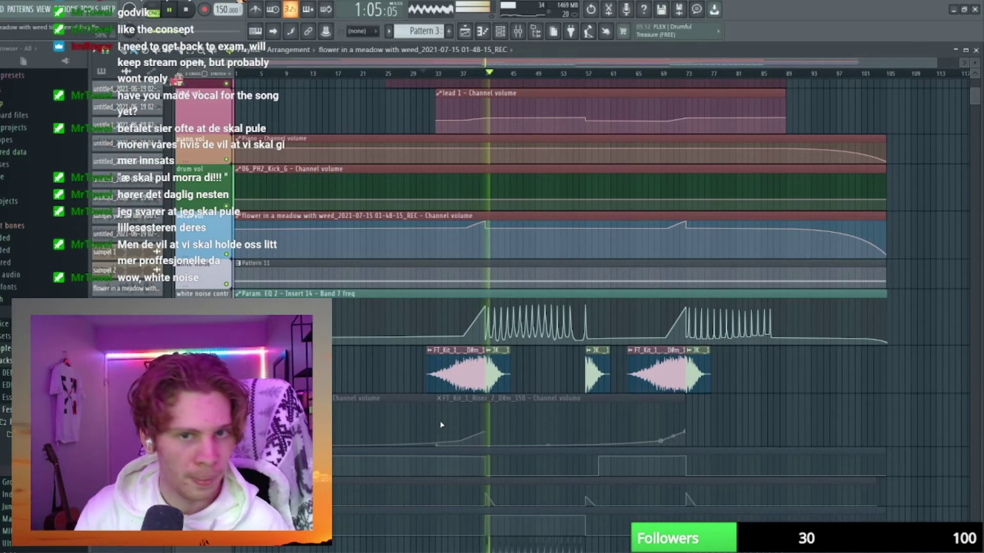
key("space")
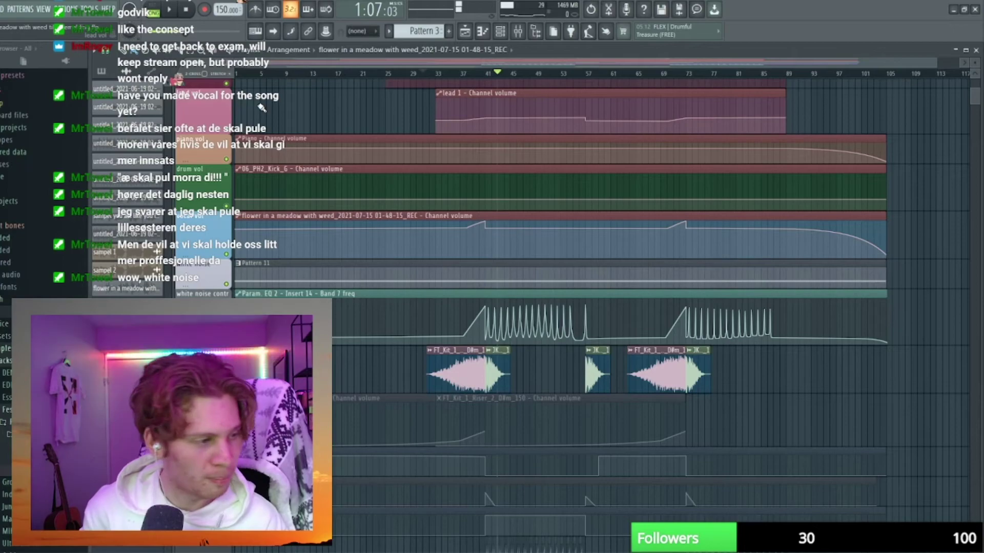
Unmute the riser volume, WaveShaper mix level and impact volume tracks plus the automation track beneath them, and move the playhead to bar 20.
left_click(491, 73)
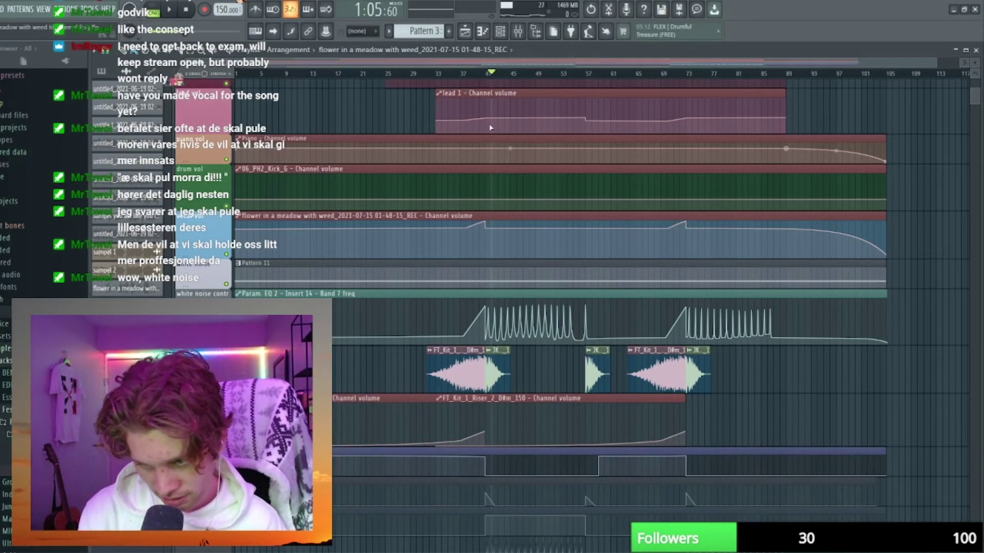
left_click(440, 73)
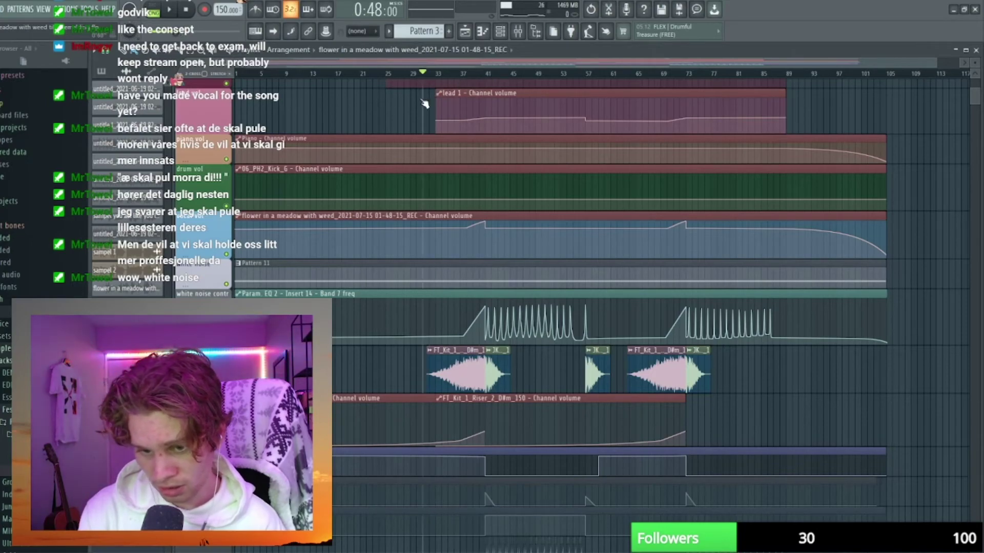
left_click(354, 73)
scroll(359, 154, "down", 1)
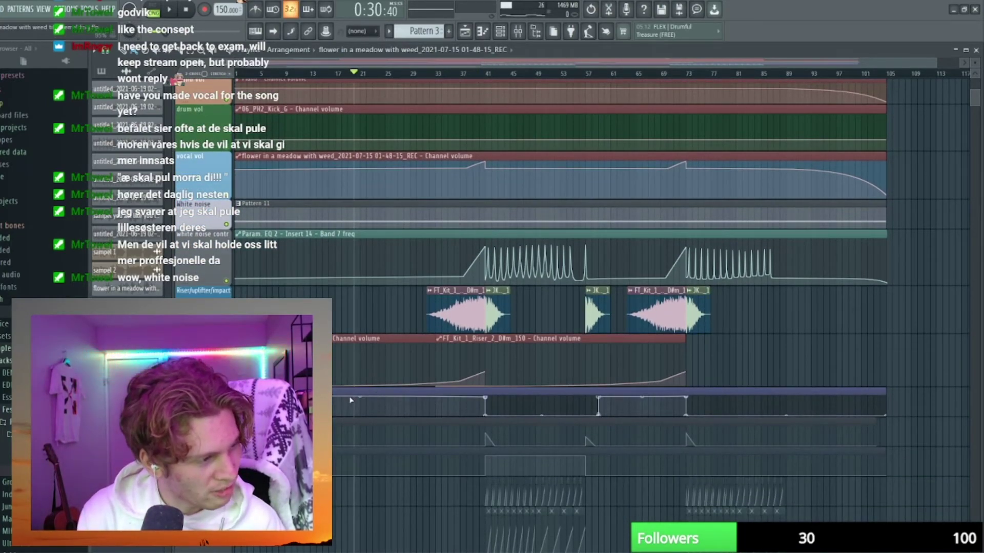
scroll(350, 400, "down", 4)
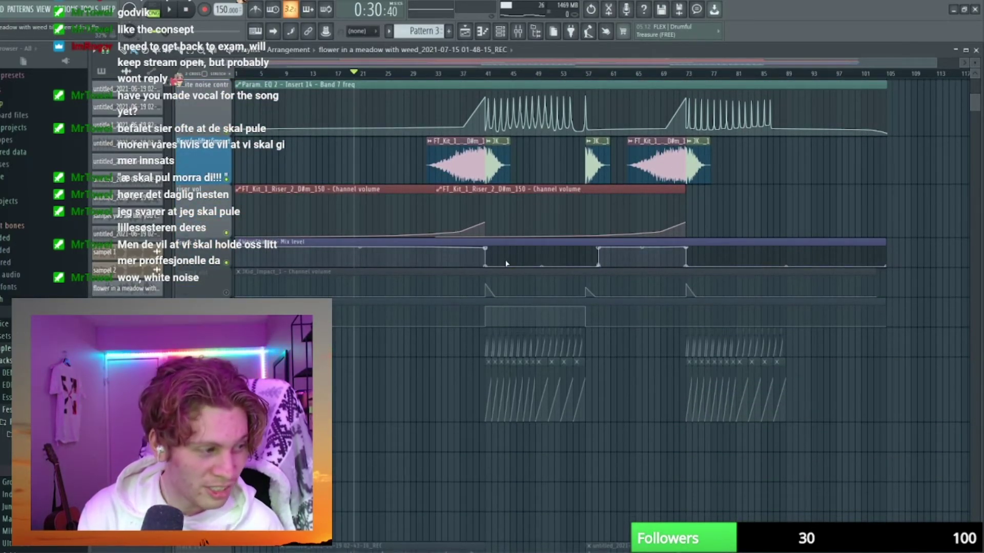
scroll(487, 270, "up", 2)
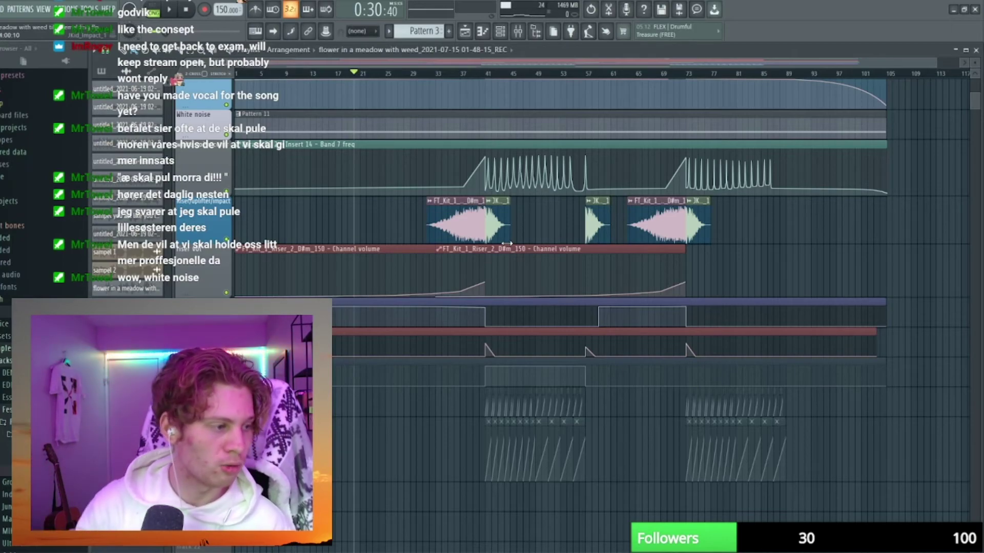
scroll(510, 221, "down", 1)
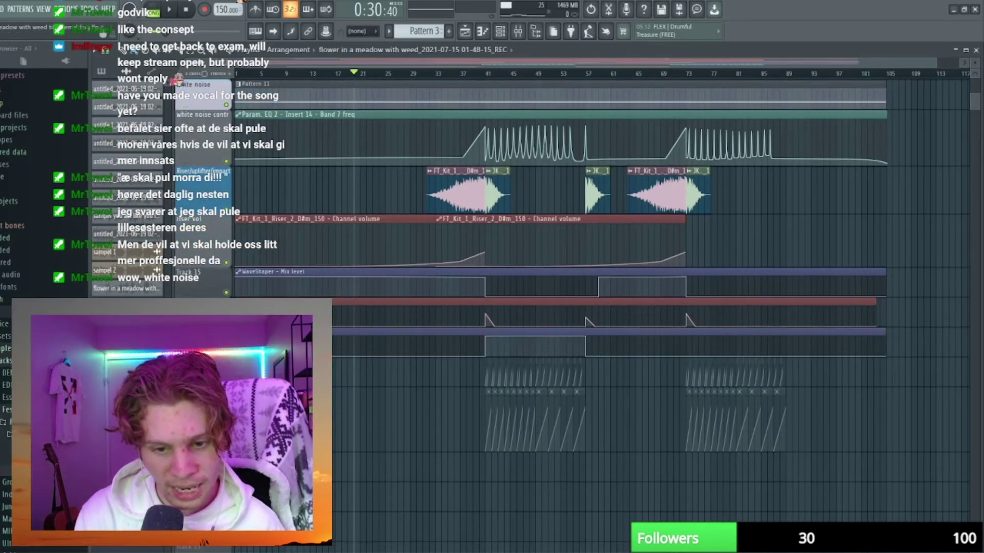
Open Gross Beat on Insert 9 and play from bar 20 past bar 41, moving its window clear while examining the 1/2 Bt Gate.
double_click(585, 339)
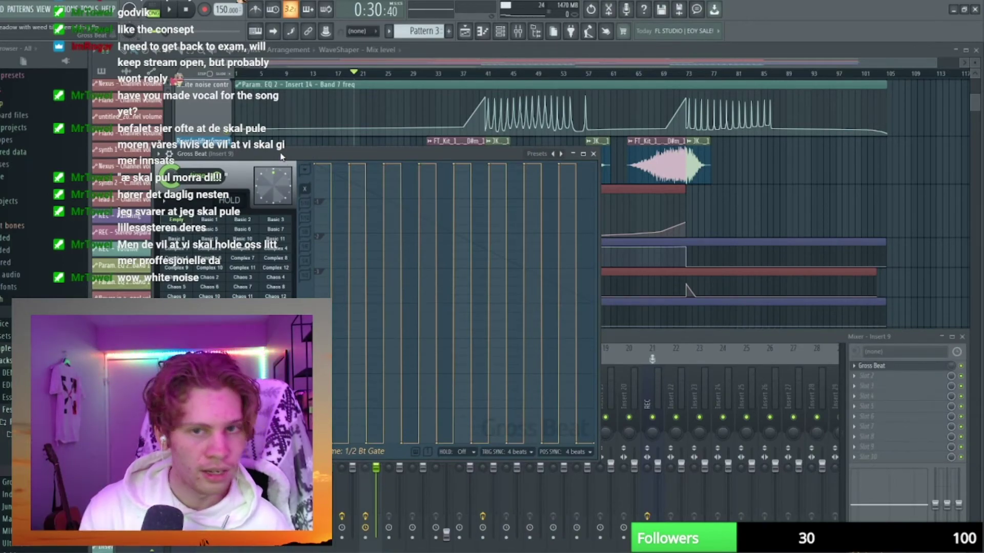
left_click(173, 9)
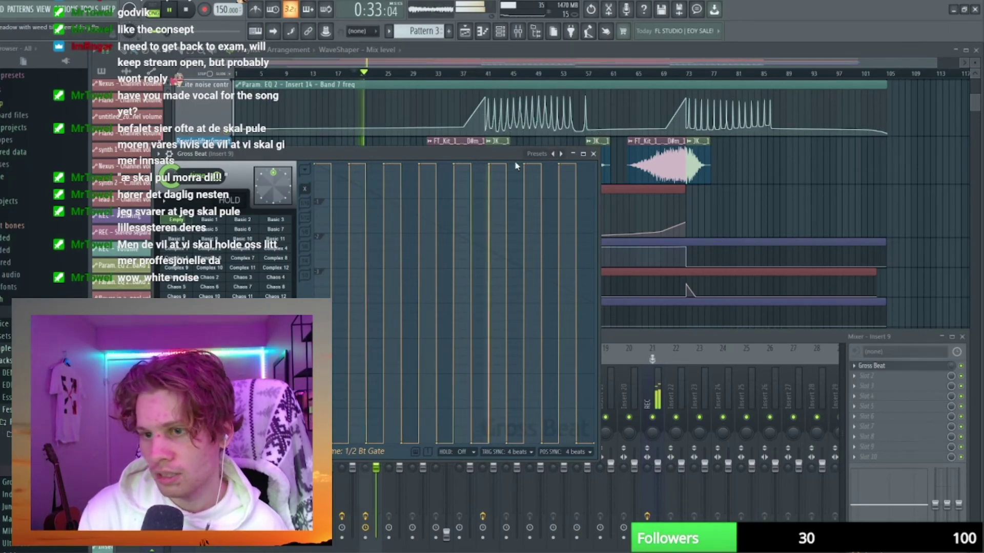
left_click_drag(460, 155, 834, 102)
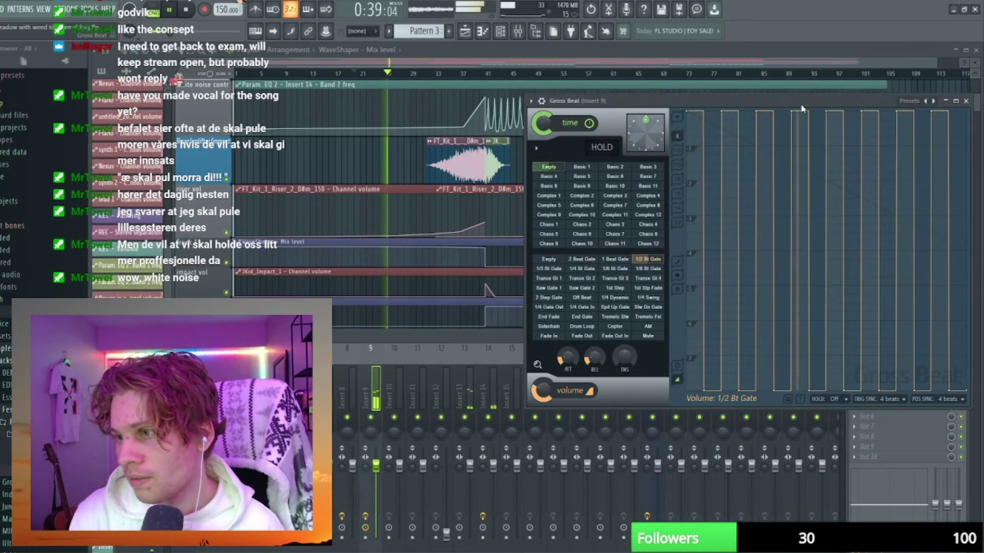
left_click_drag(800, 103, 580, 84)
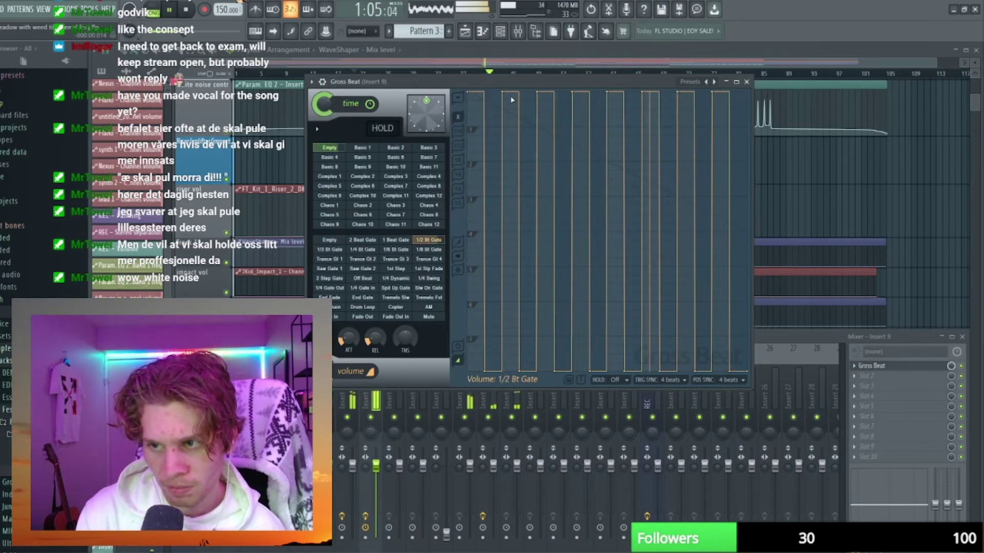
left_click(173, 10)
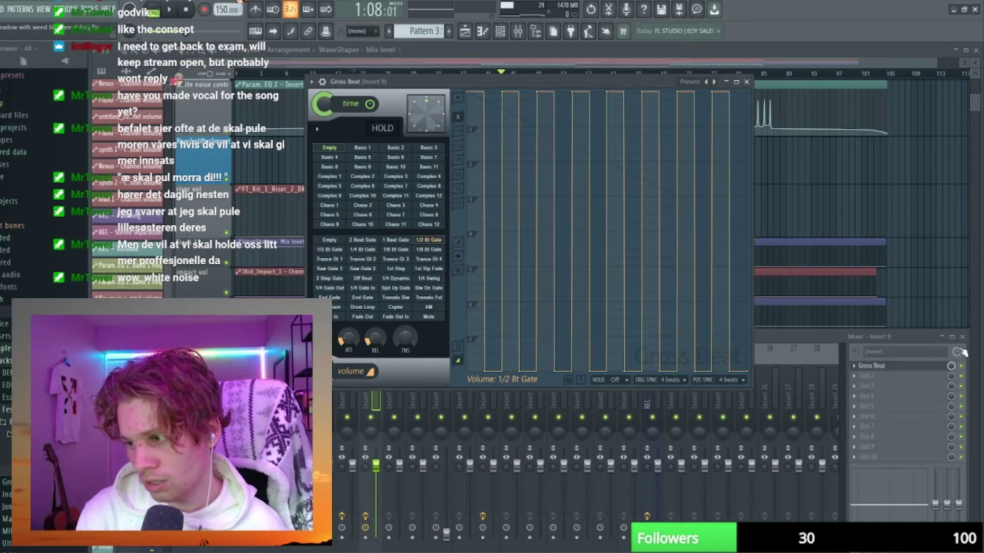
Toggle Gross Beat on Insert 9 and play on to about bar 51 to compare the sound without the gate.
left_click(969, 373)
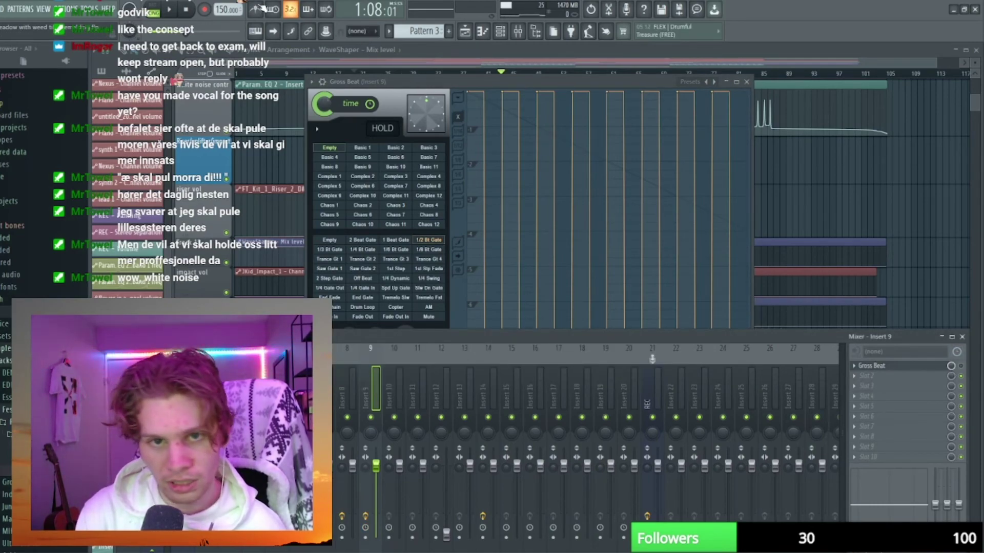
left_click(170, 9)
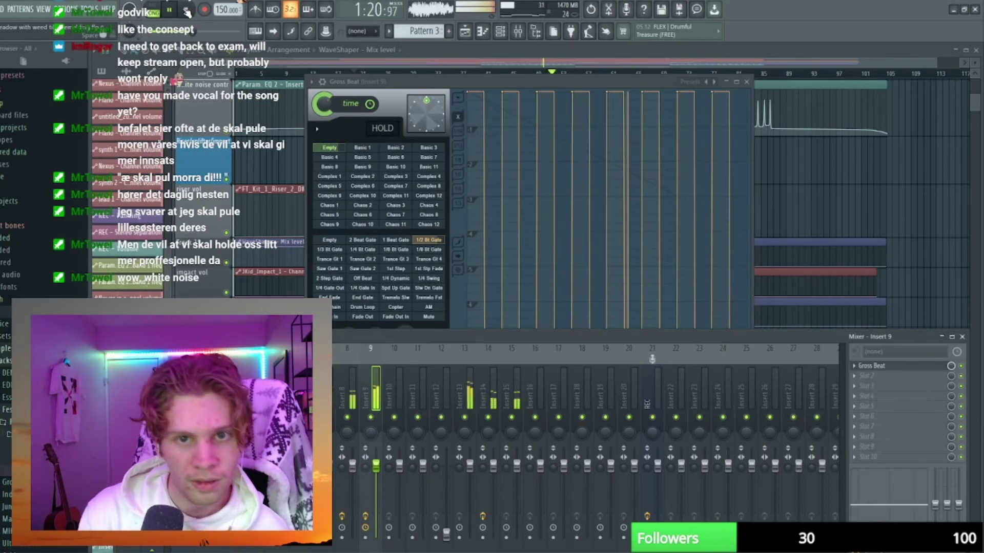
left_click(186, 10)
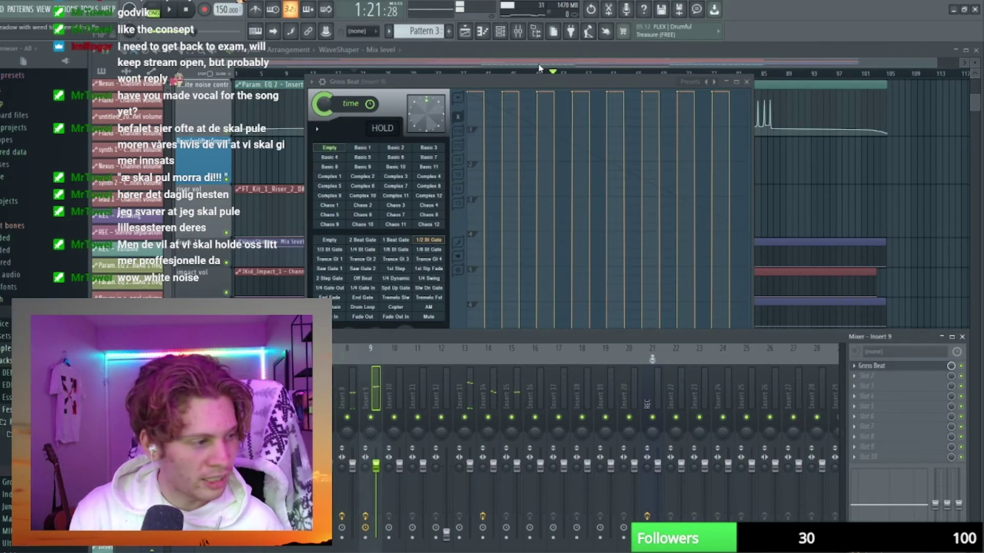
Close the plugin and mixer windows, and unmute the next automation track with the repeated short clips.
key("F12")
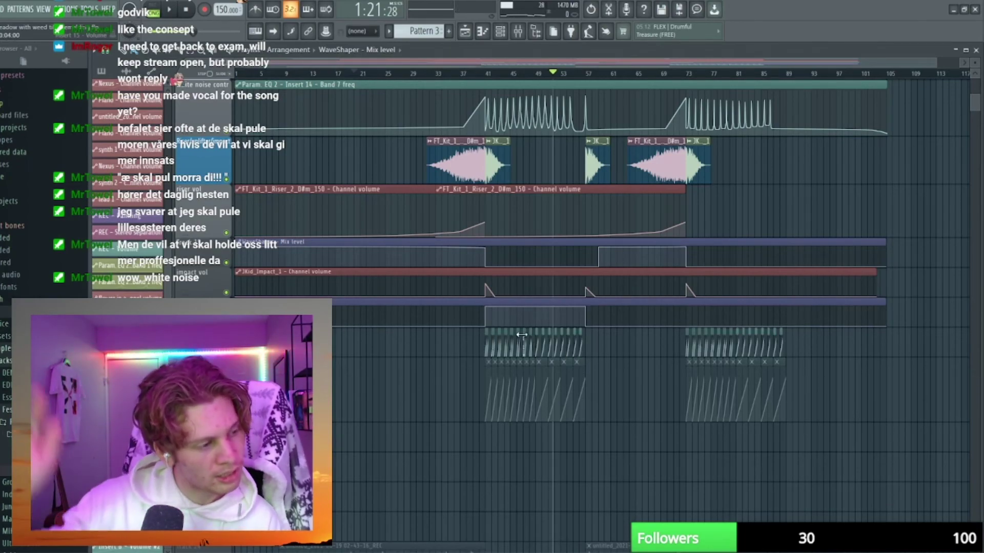
mouse_move(365, 84)
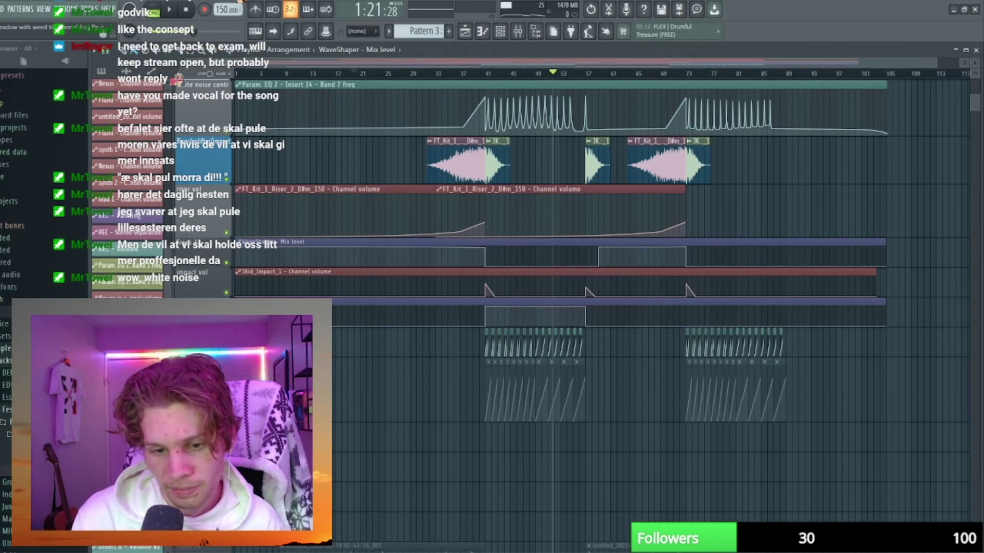
Unmute the lead sidechain automation track, and review the full arrangement from the muted vocal recordings back to the melody patterns.
left_click(481, 383)
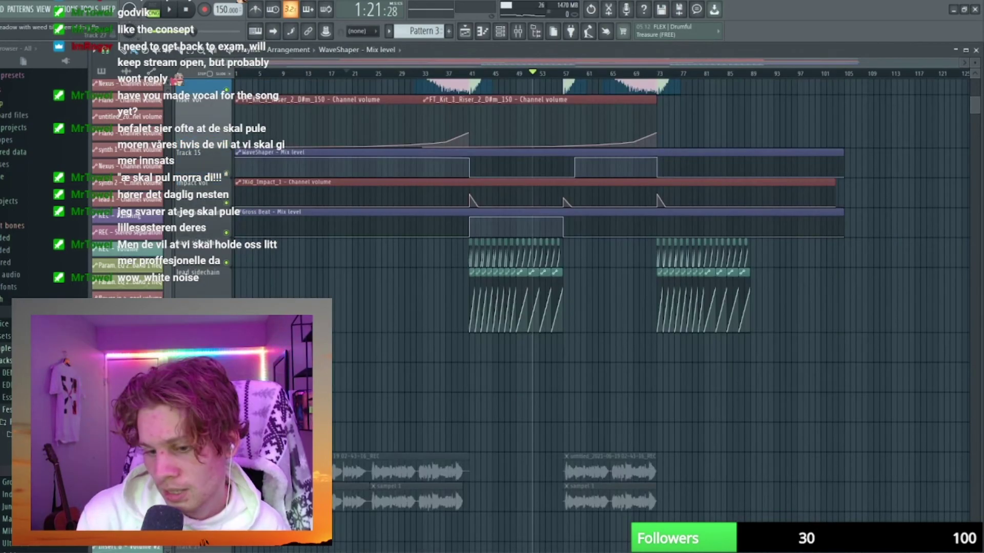
scroll(431, 390, "down", 4)
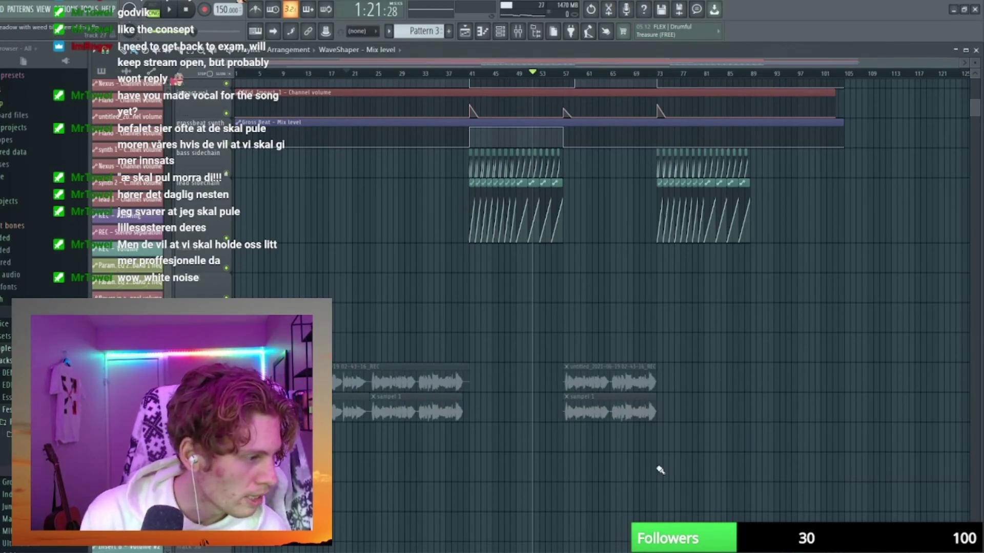
scroll(512, 410, "up", 2)
scroll(410, 308, "down", 3)
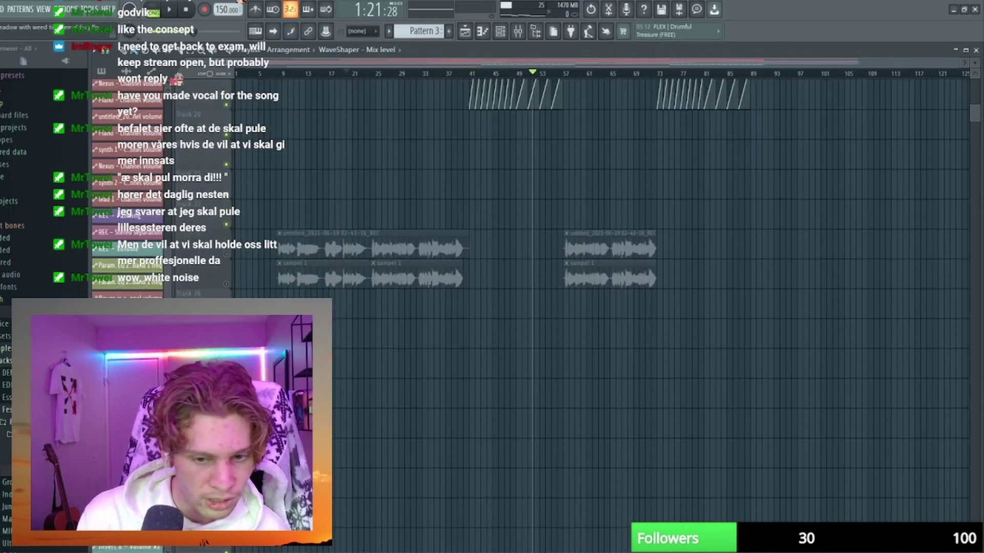
scroll(292, 227, "up", 6)
scroll(365, 321, "up", 1)
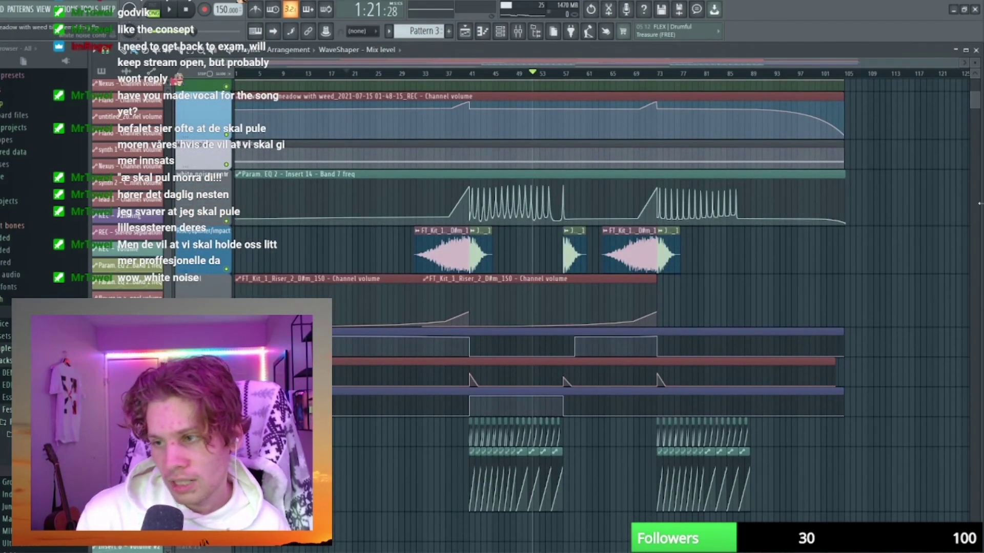
scroll(907, 381, "up", 5)
scroll(907, 381, "up", 1)
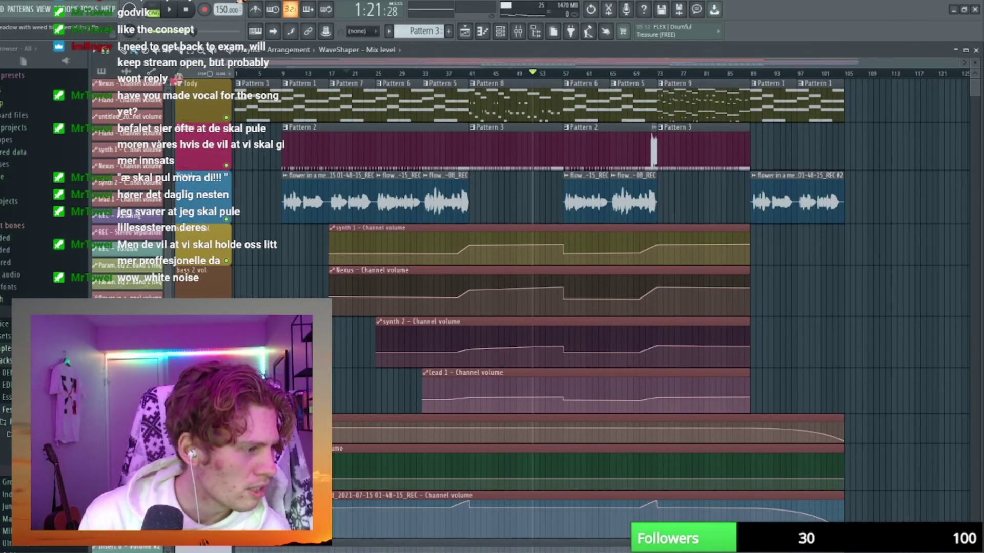
Open the project info to check the project's start date, working time and track statistics, and close it without changes.
left_click(66, 9)
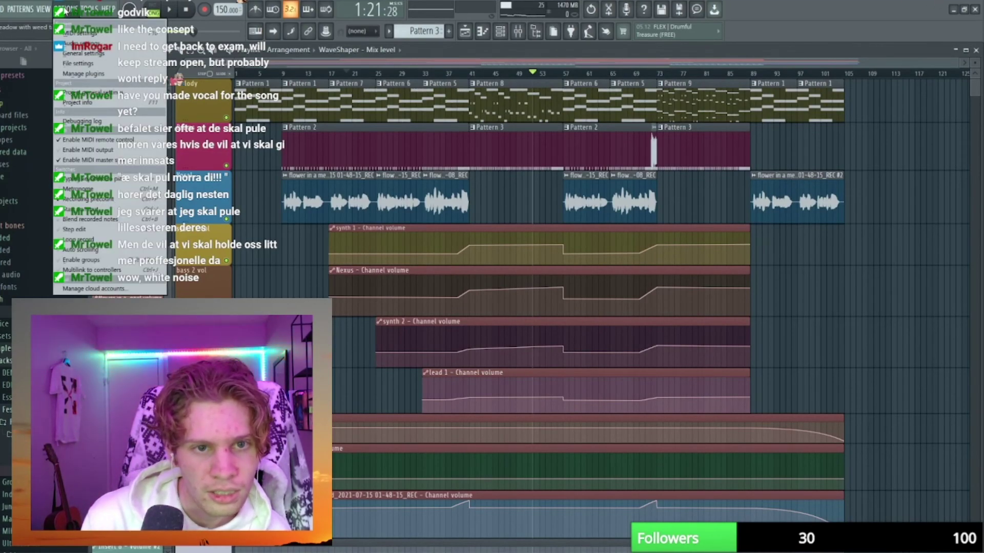
left_click(78, 103)
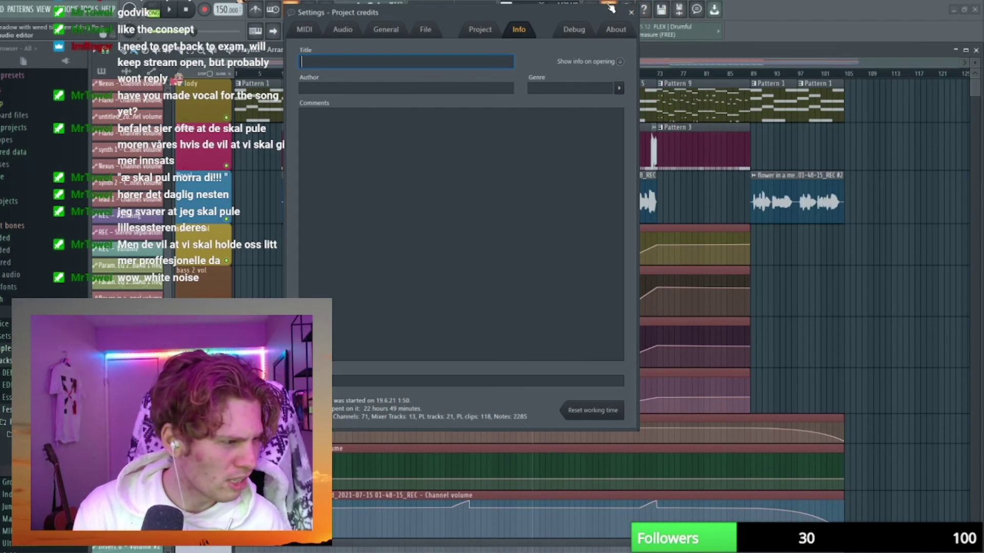
left_click(631, 12)
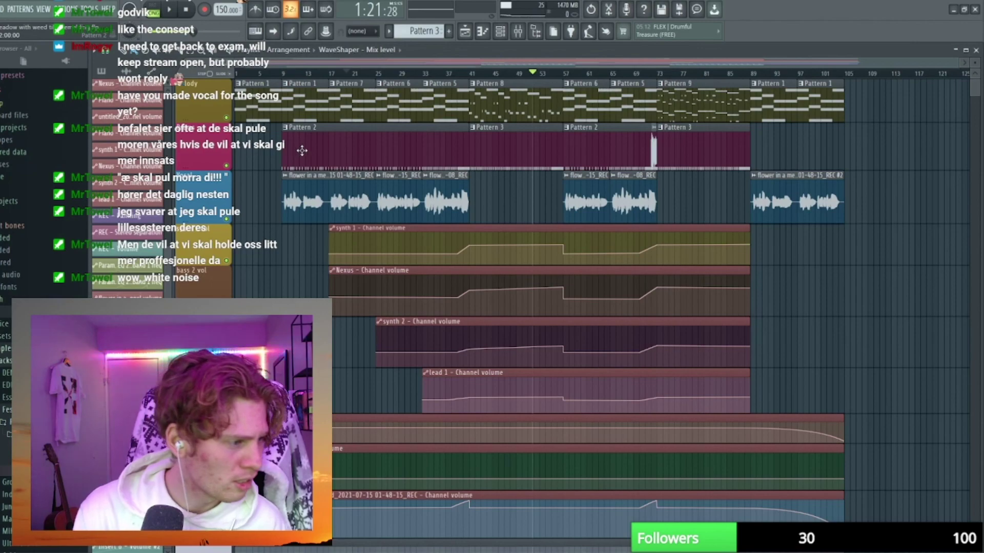